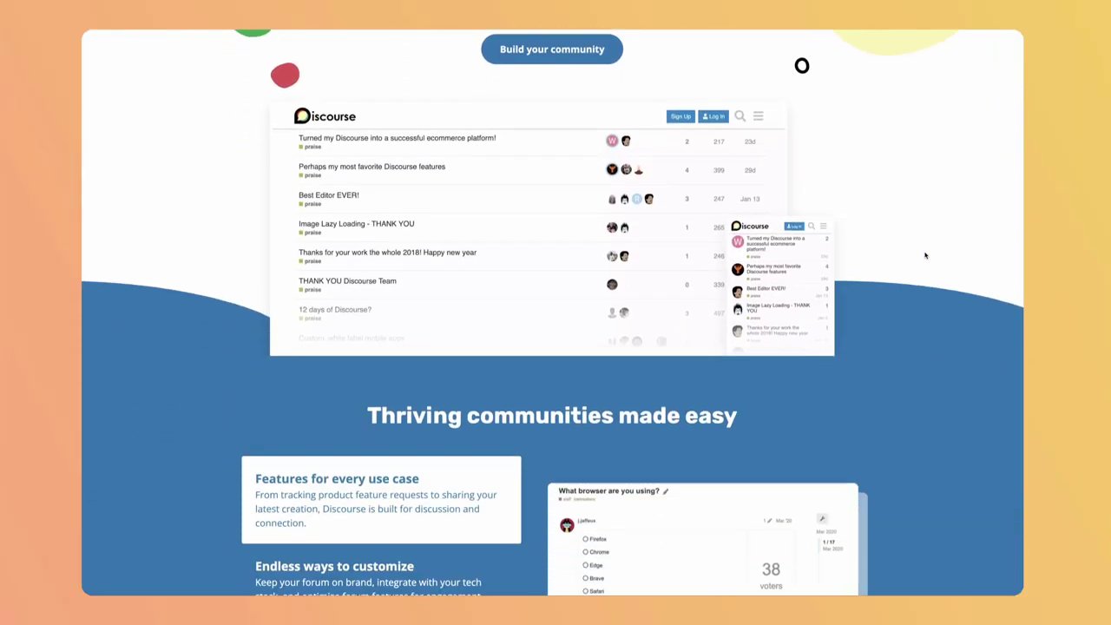
pyautogui.scroll(-5, 925, 252)
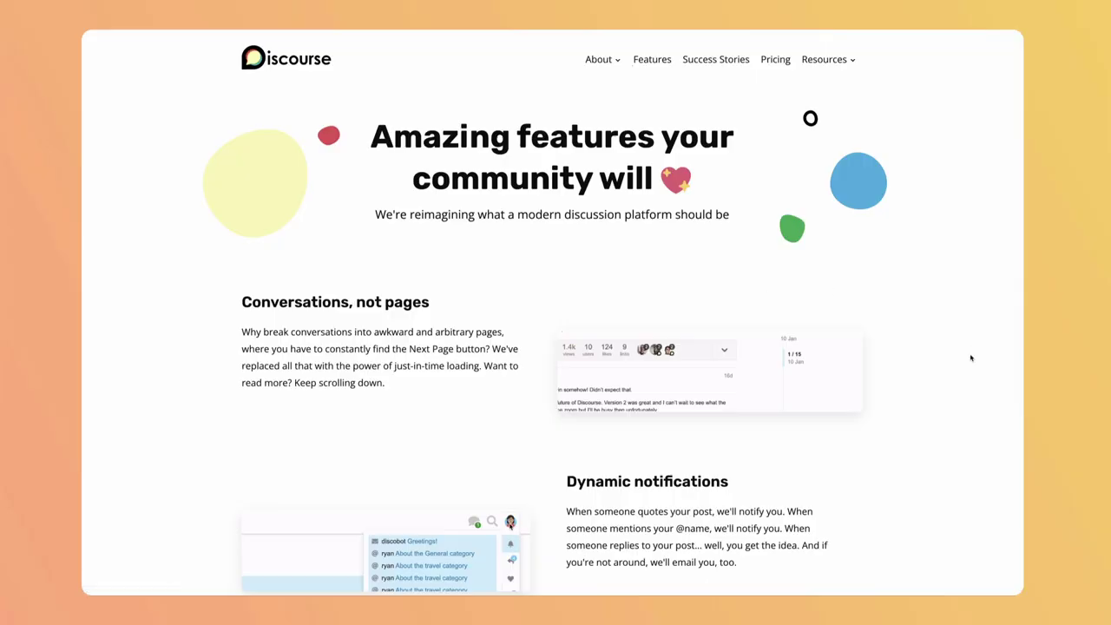
# Step: Scroll the features page down to the Two-factor authentication, Comprehensive API and One-click upgrades sections
pyautogui.scroll(-3, 971, 357)
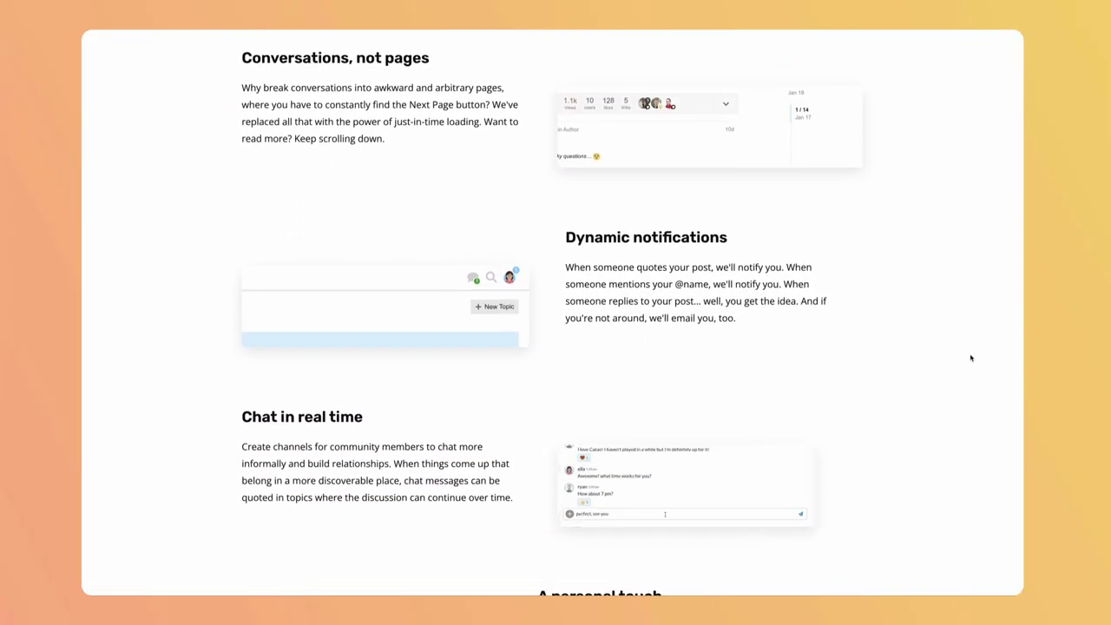
pyautogui.scroll(-5, 971, 358)
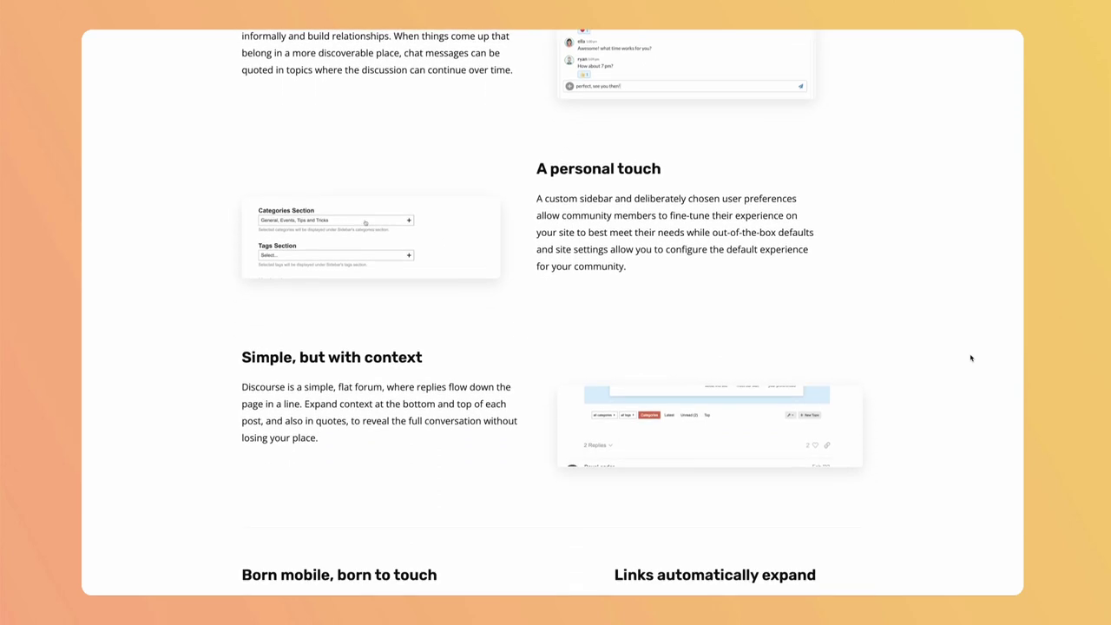
pyautogui.scroll(-6, 970, 358)
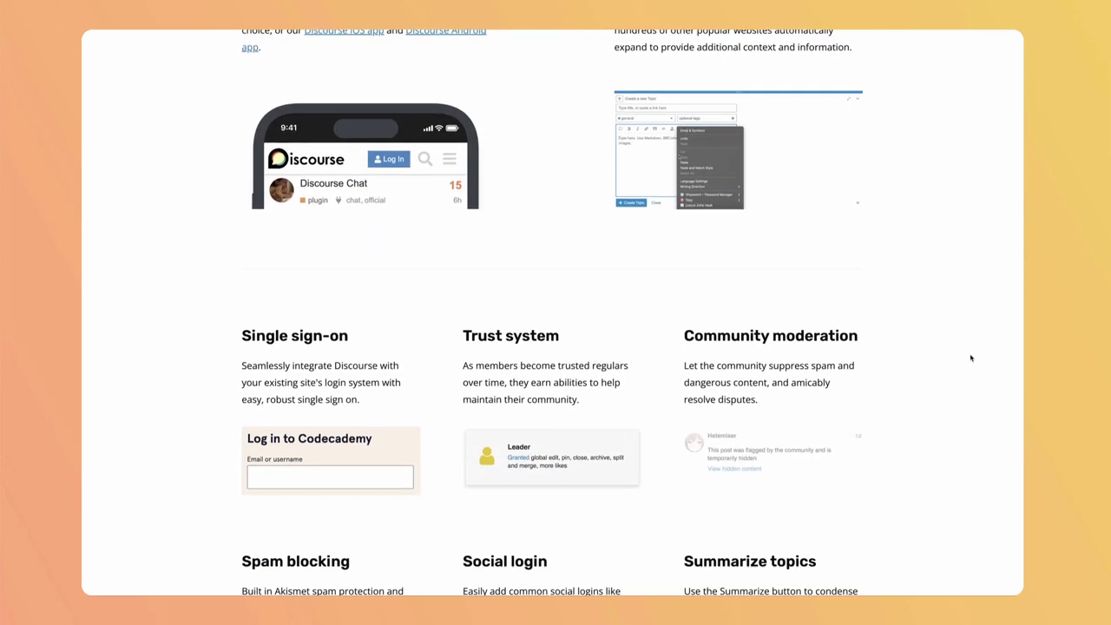
pyautogui.scroll(-3, 971, 357)
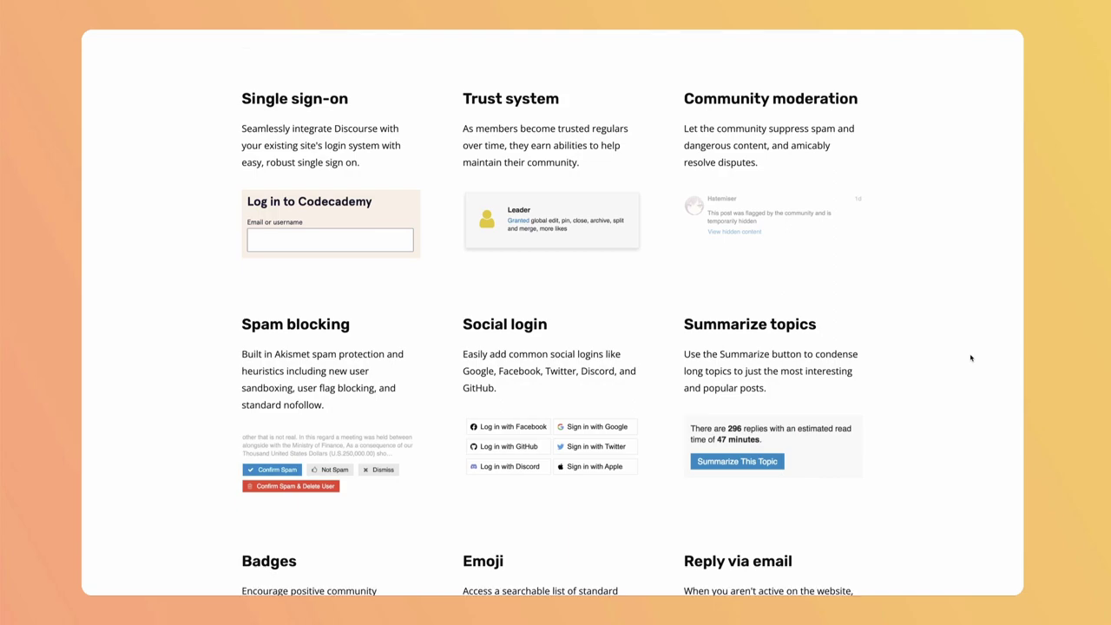
pyautogui.scroll(-7, 971, 358)
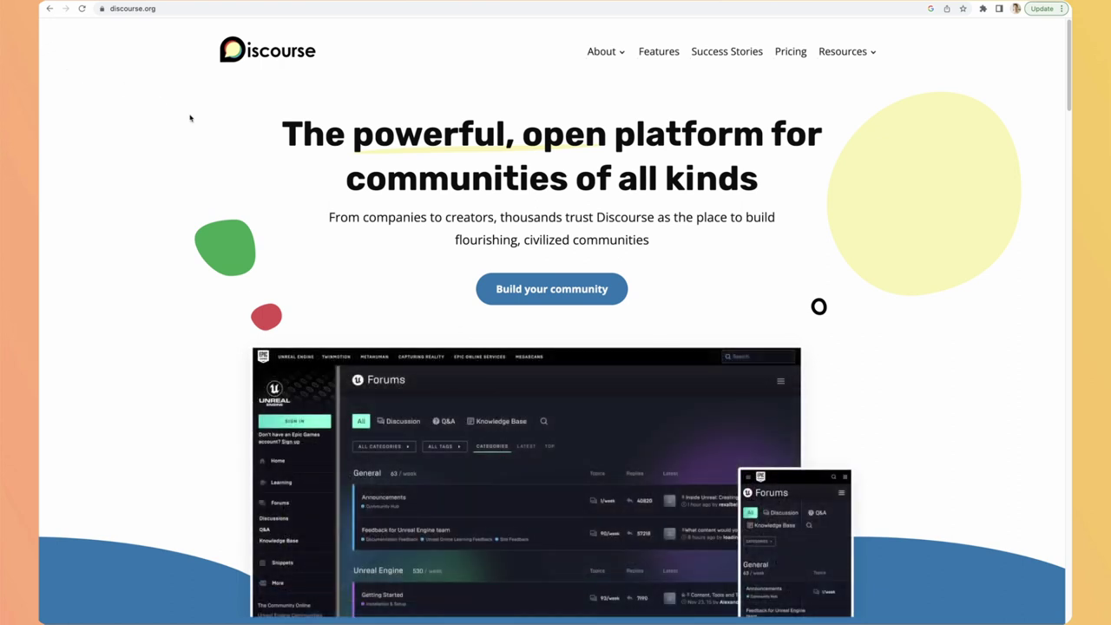
# Step: Open Pricing and scroll through the plan cards from $25 Basic to Enterprise
pyautogui.click(563, 289)
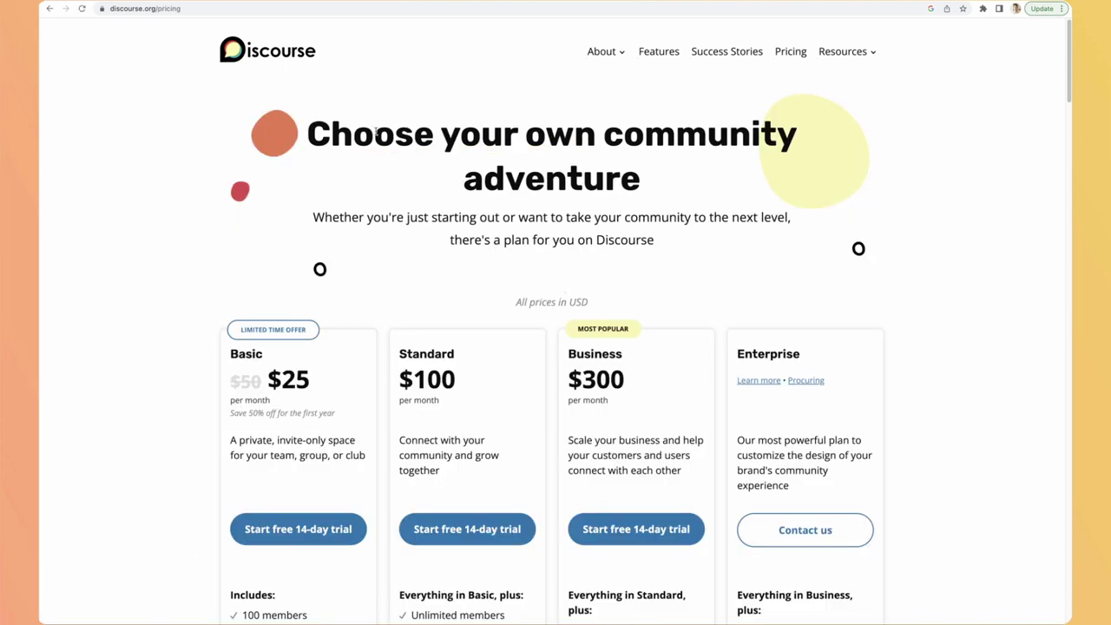
pyautogui.scroll(-3, 388, 365)
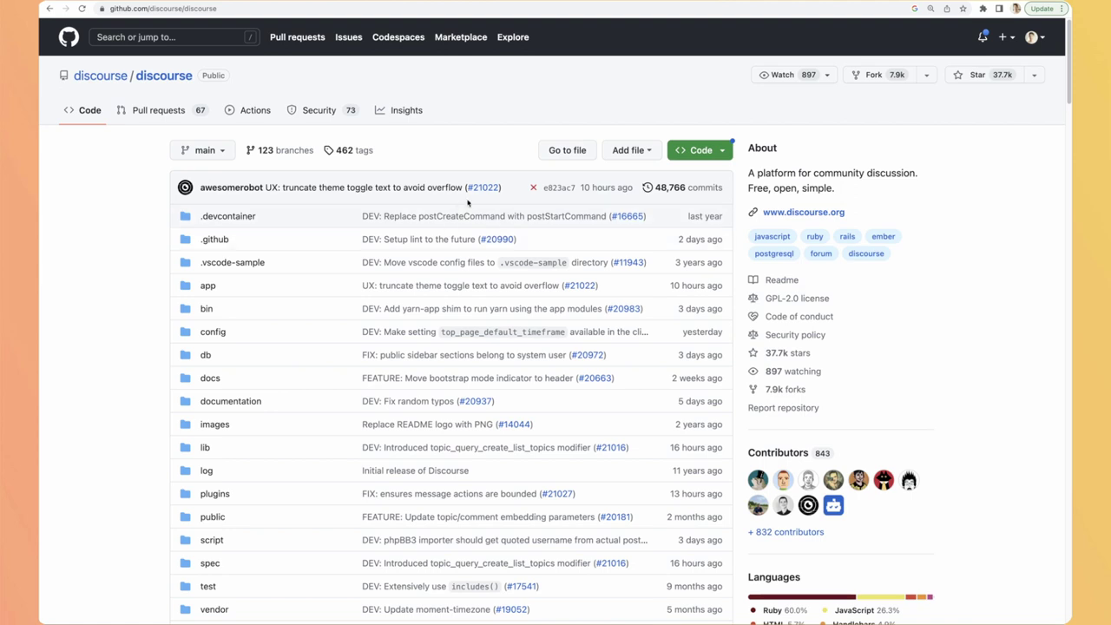
# Step: Scroll the discourse/discourse README down to its Screenshots section
pyautogui.scroll(-20, 90, 272)
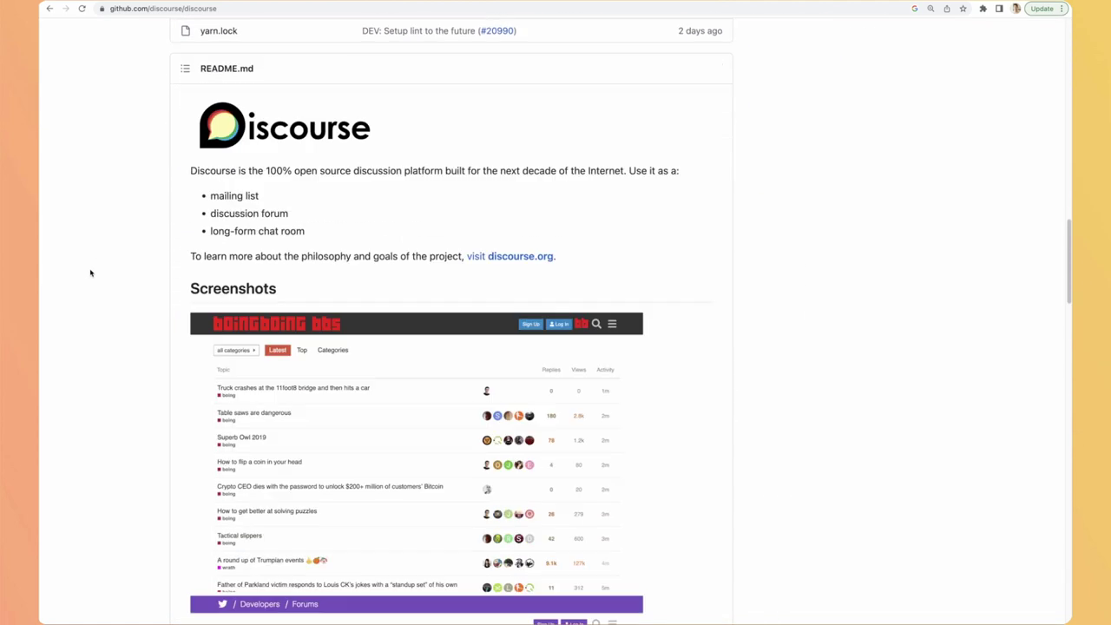
pyautogui.scroll(-10, 165, 252)
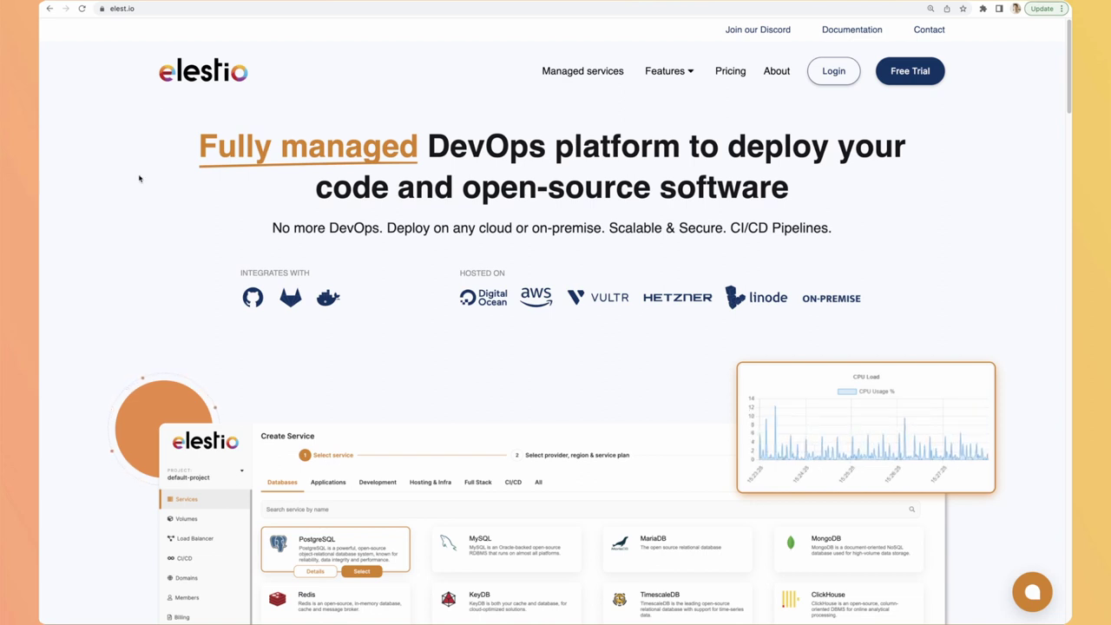
# Step: Select Discourse and create it on Hetzner fsn1 with the MEDIUM-2C-4G plan
pyautogui.click(834, 71)
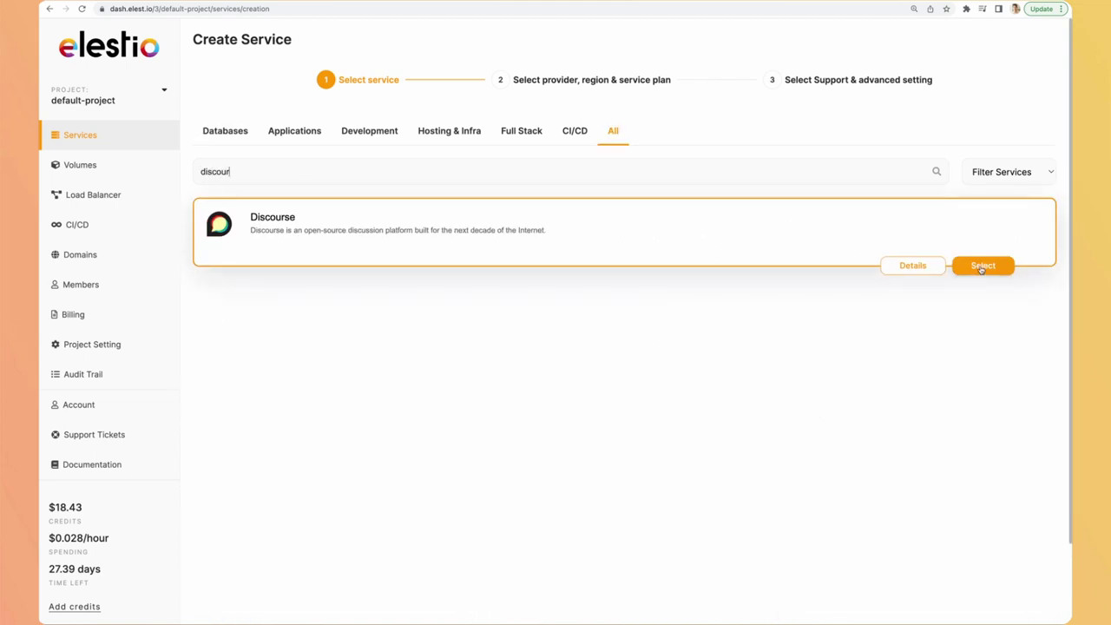
pyautogui.click(983, 265)
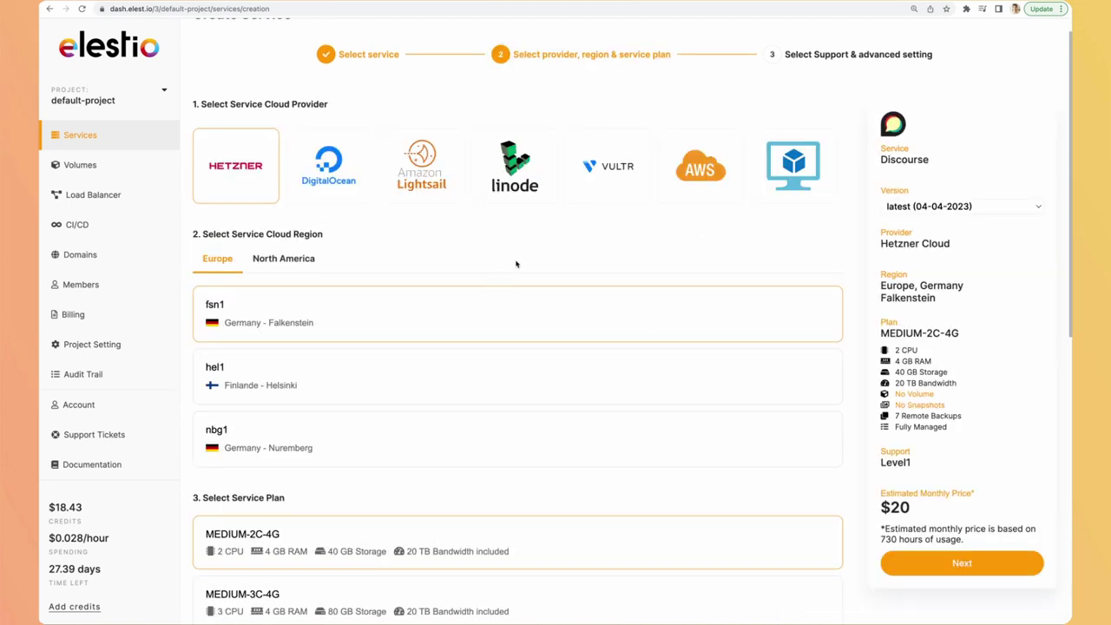
pyautogui.scroll(-2, 517, 263)
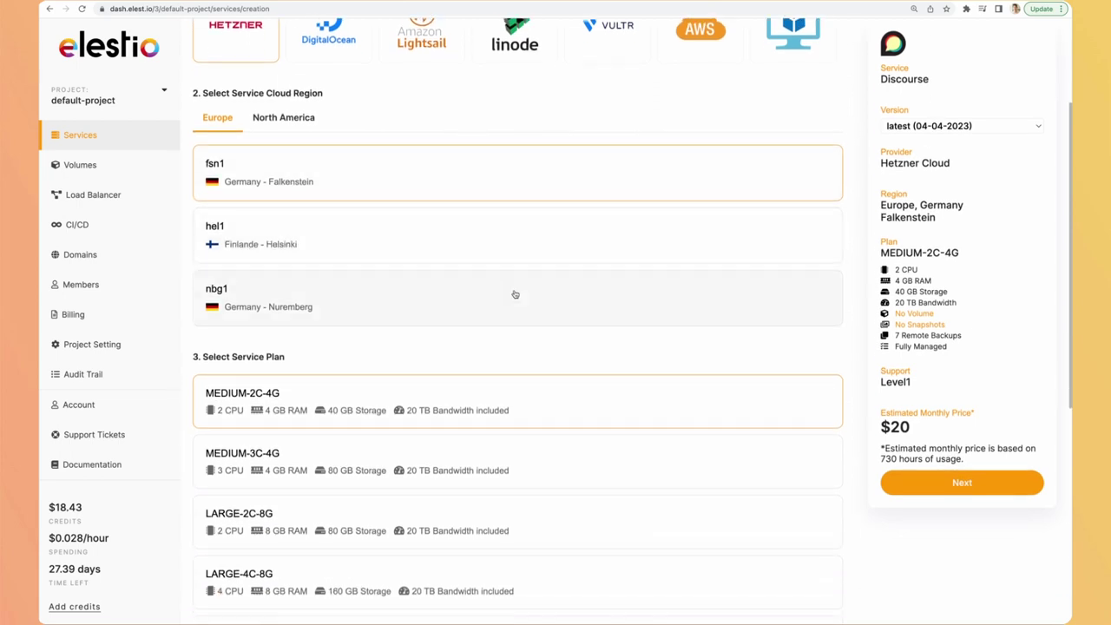
pyautogui.scroll(-3, 514, 292)
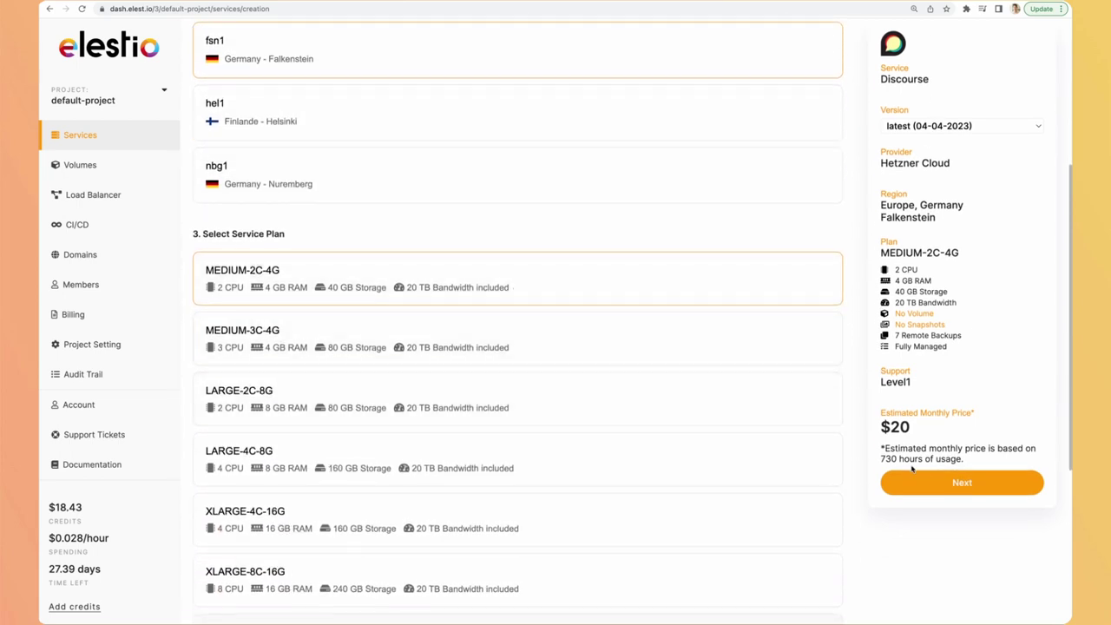
pyautogui.click(962, 482)
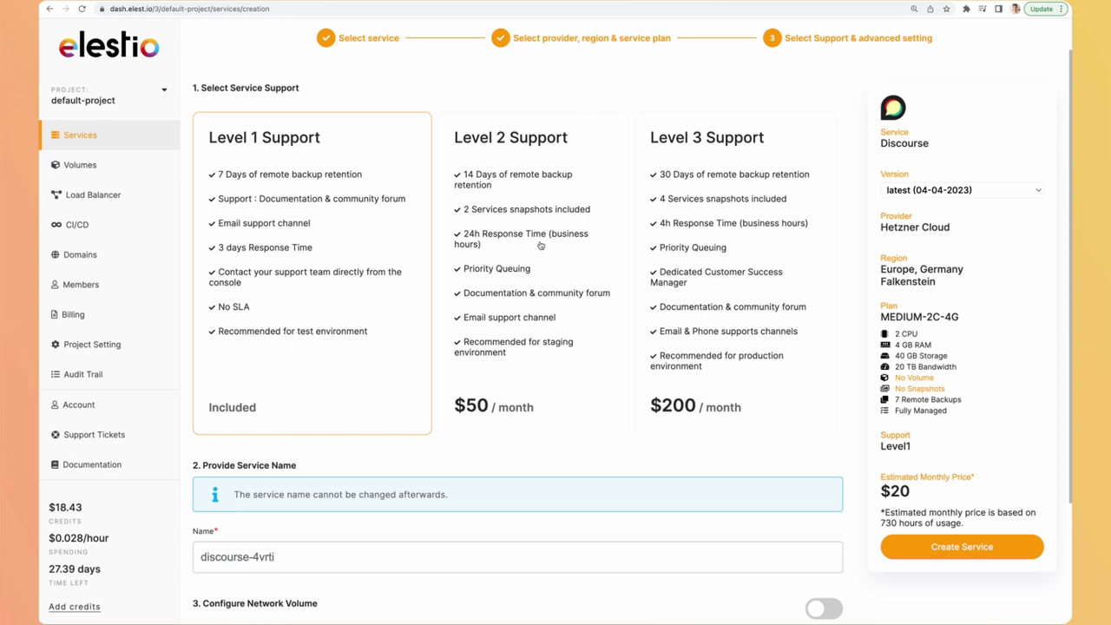
pyautogui.scroll(-1, 562, 292)
pyautogui.scroll(-3, 562, 292)
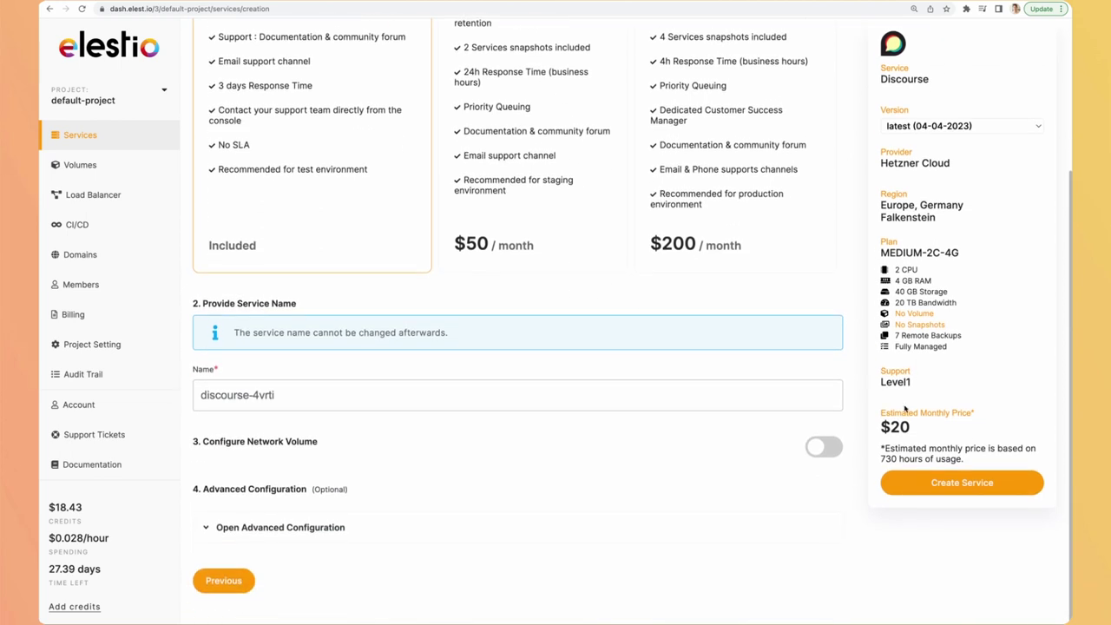
pyautogui.click(974, 490)
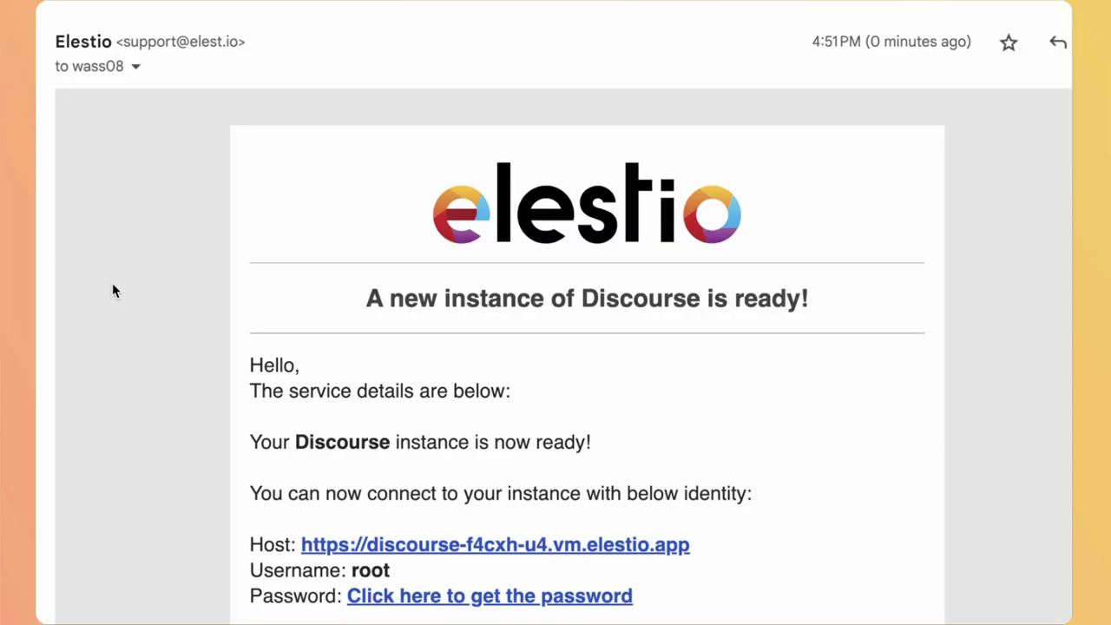
# Step: Follow the instance-ready email's 'Click here to get the password' link
pyautogui.scroll(-2, 181, 179)
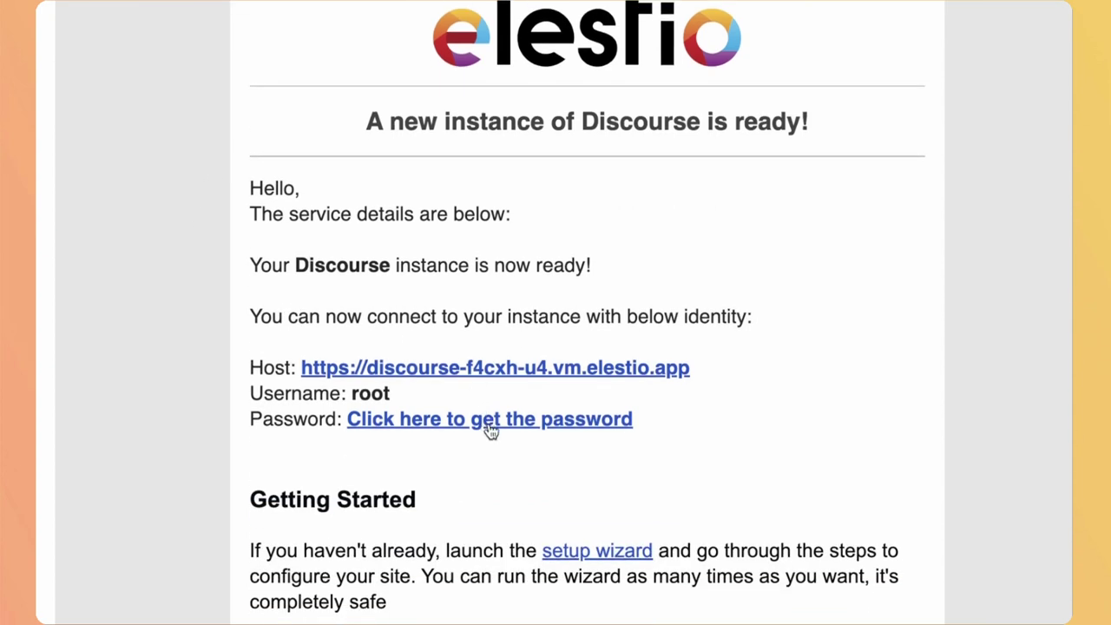
pyautogui.click(489, 426)
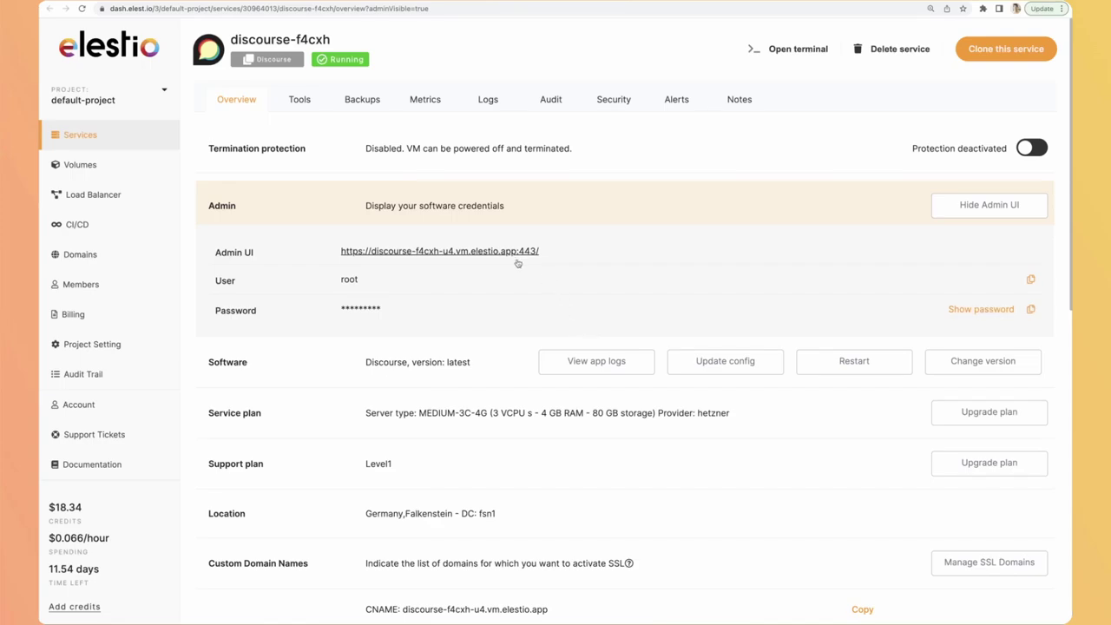
# Step: Copy the Discourse admin password from the Elestio overview
pyautogui.click(1032, 311)
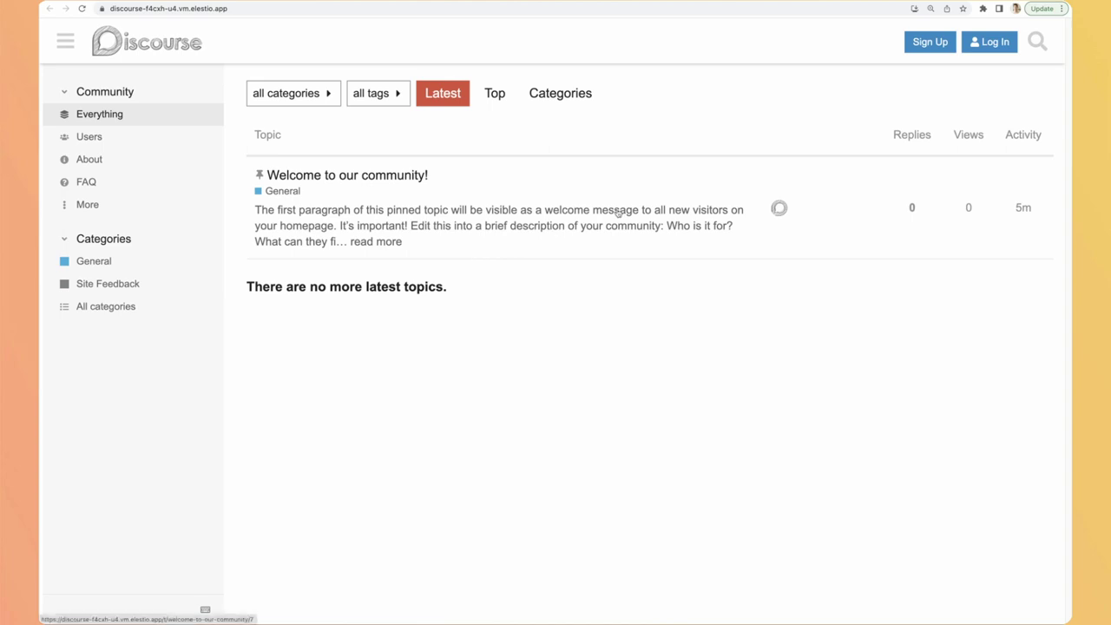
# Step: Log in to the forum as root with the copied admin password
pyautogui.click(992, 42)
pyautogui.write('root')
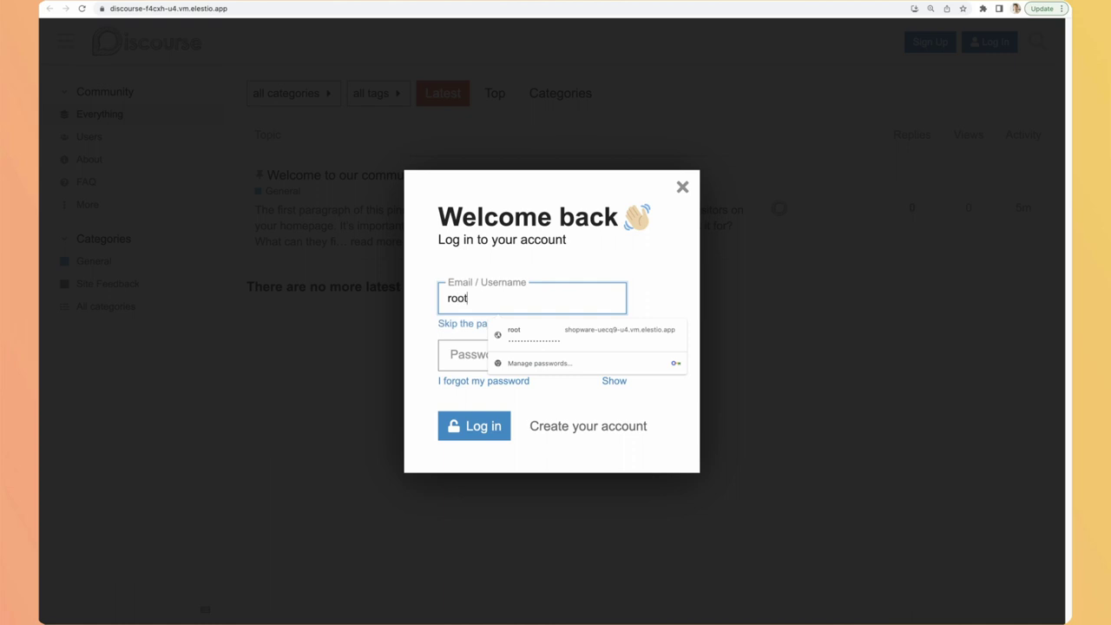
pyautogui.press('Tab')
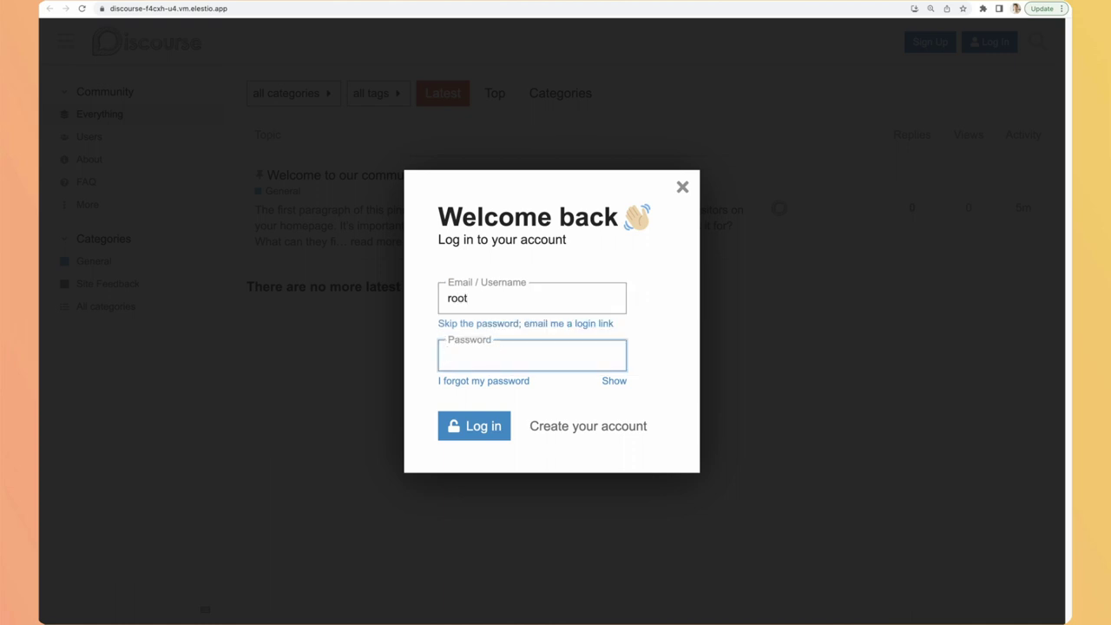
pyautogui.press('super+v')
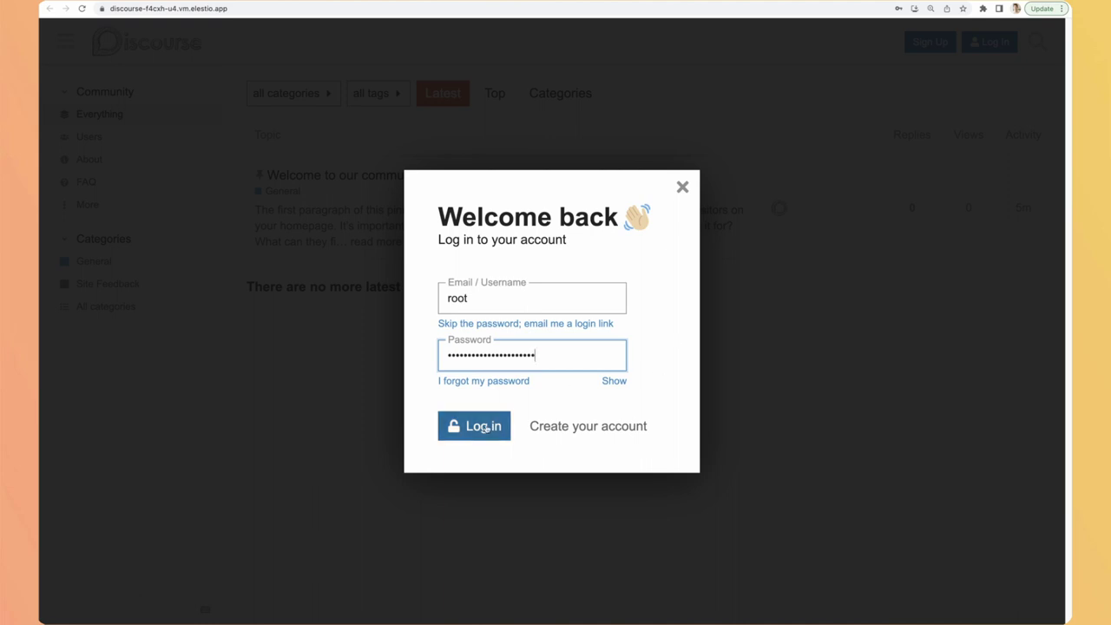
pyautogui.click(483, 428)
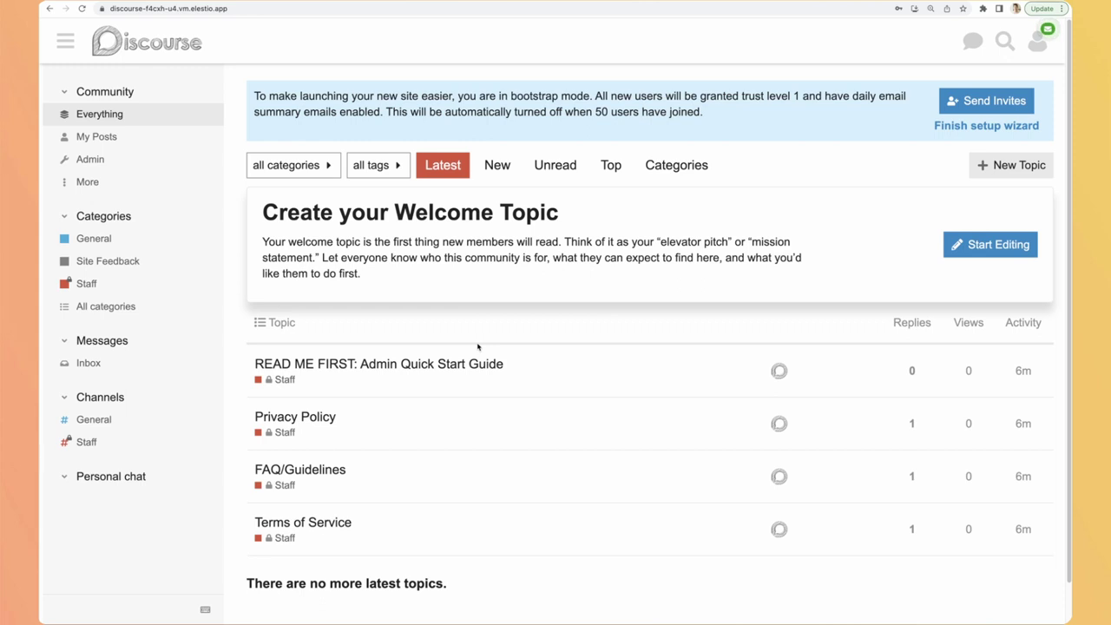
pyautogui.click(421, 365)
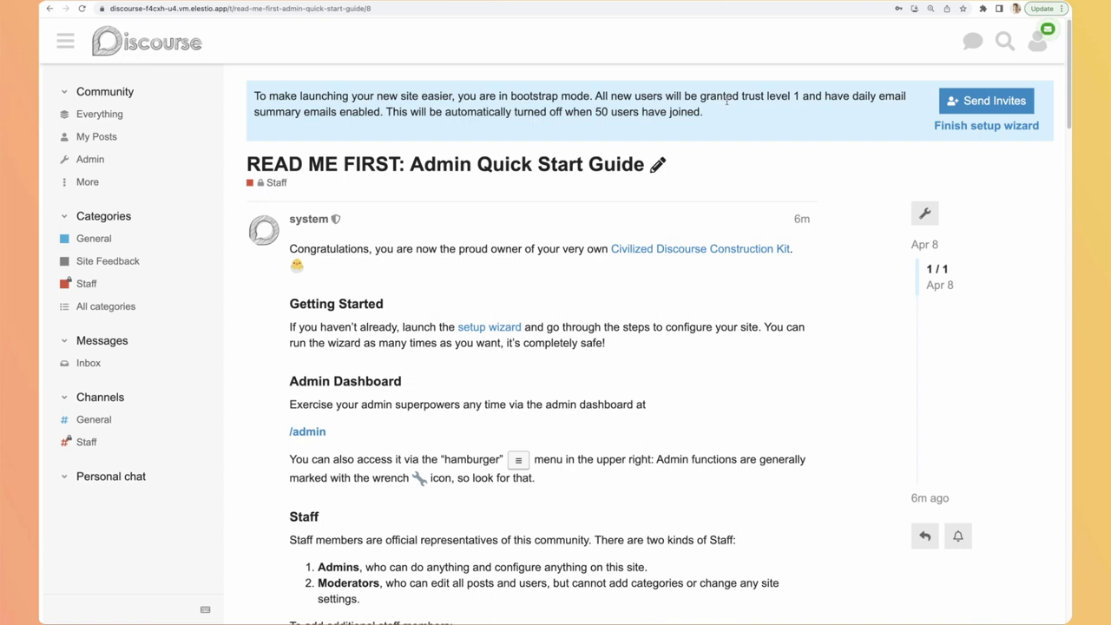
pyautogui.scroll(-2, 463, 288)
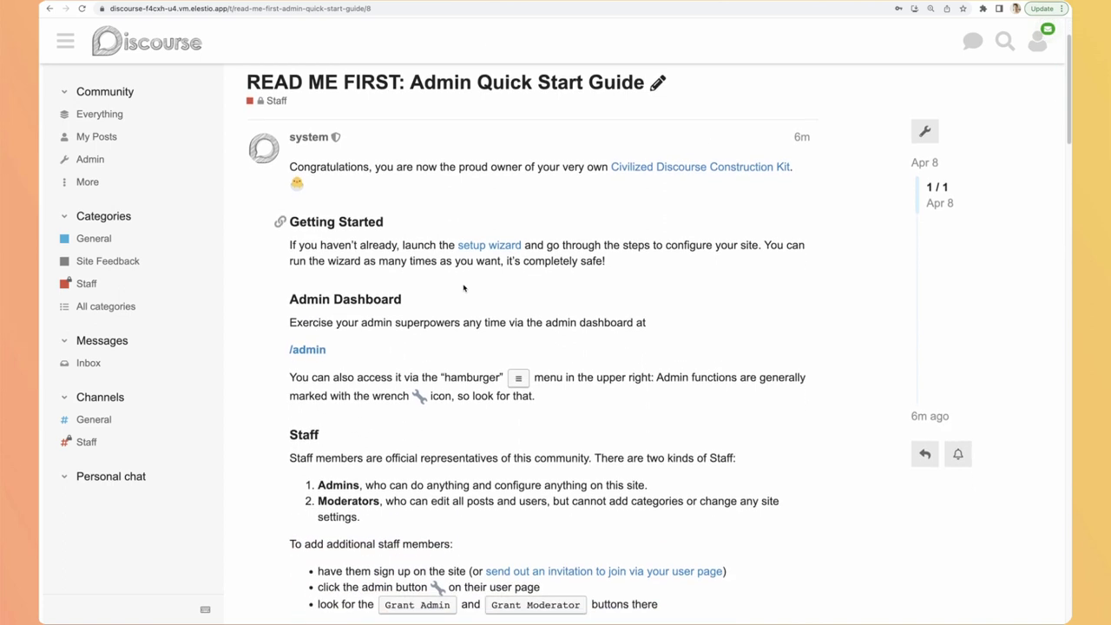
pyautogui.scroll(-3, 464, 289)
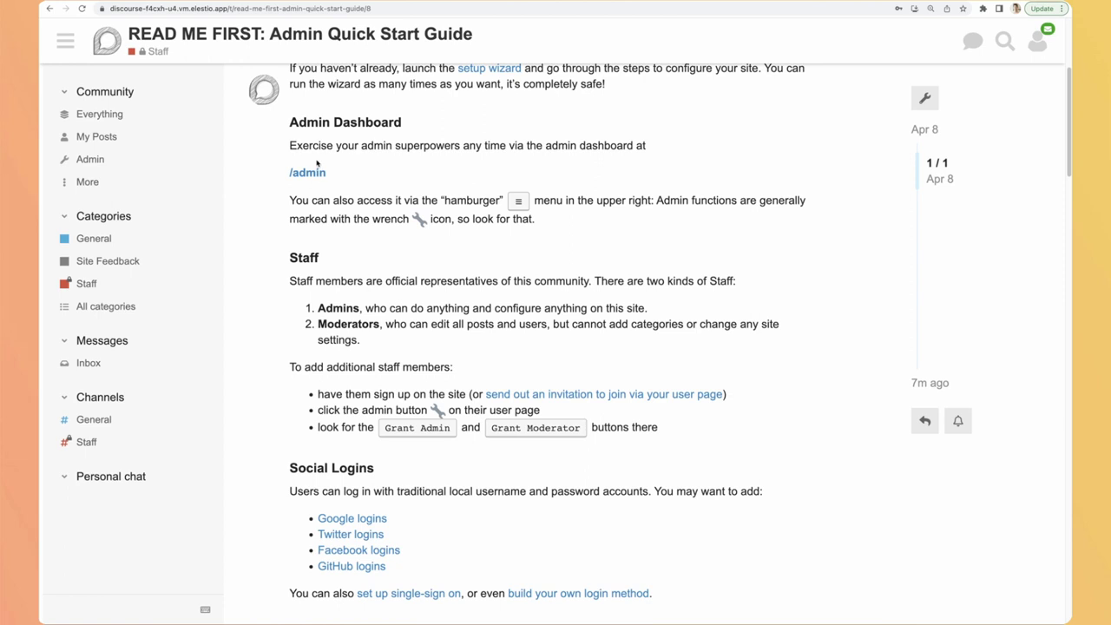
pyautogui.scroll(-1, 314, 321)
pyautogui.scroll(-2, 313, 321)
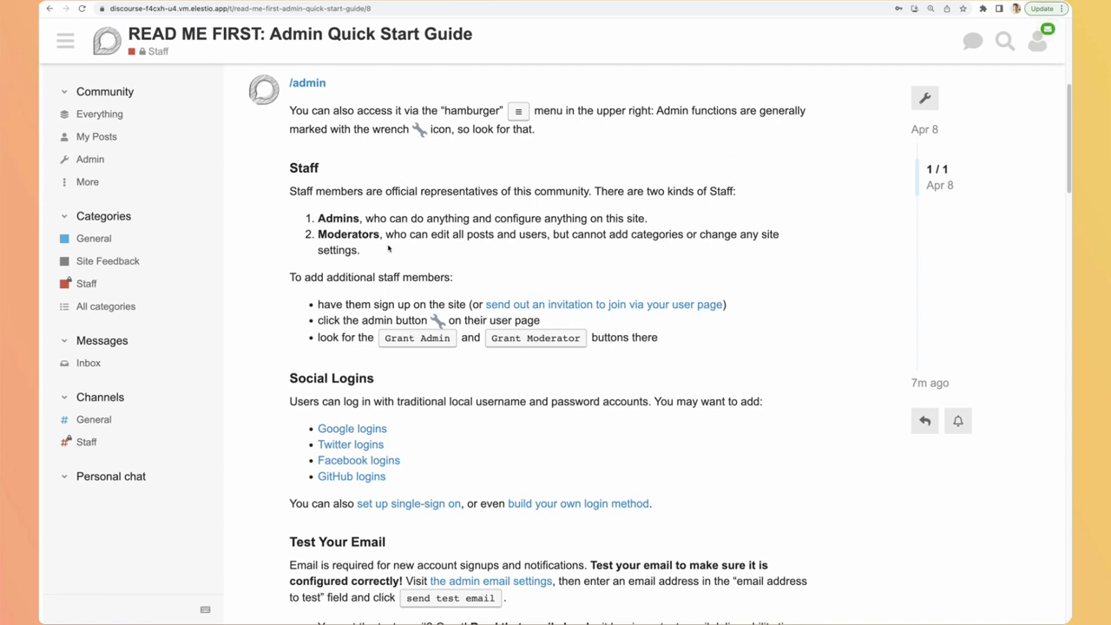
pyautogui.scroll(-3, 372, 273)
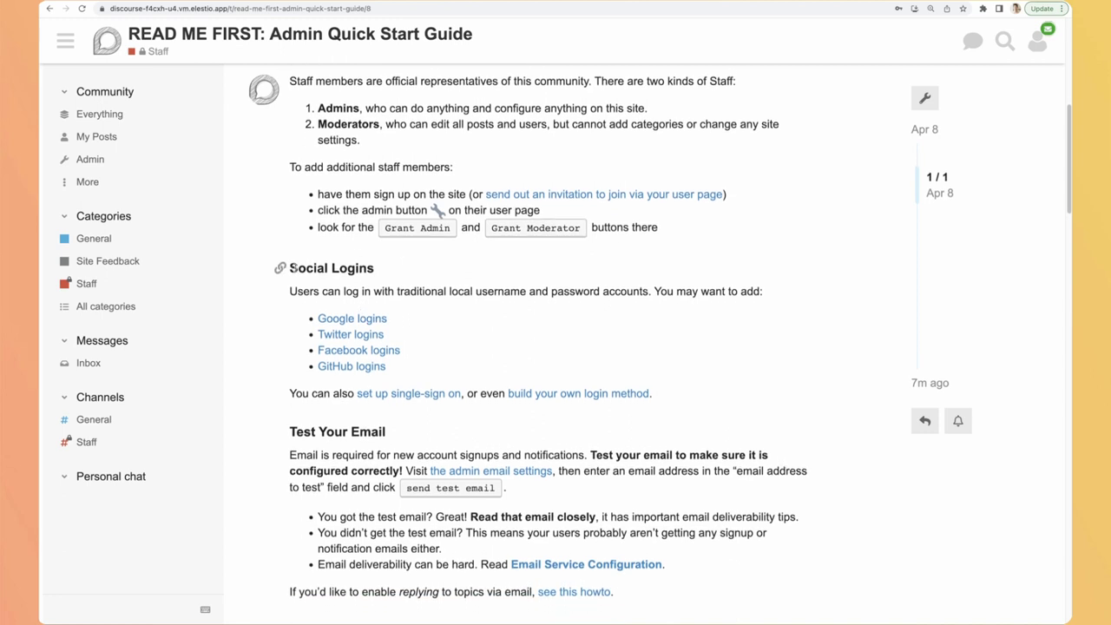
pyautogui.scroll(-3, 293, 268)
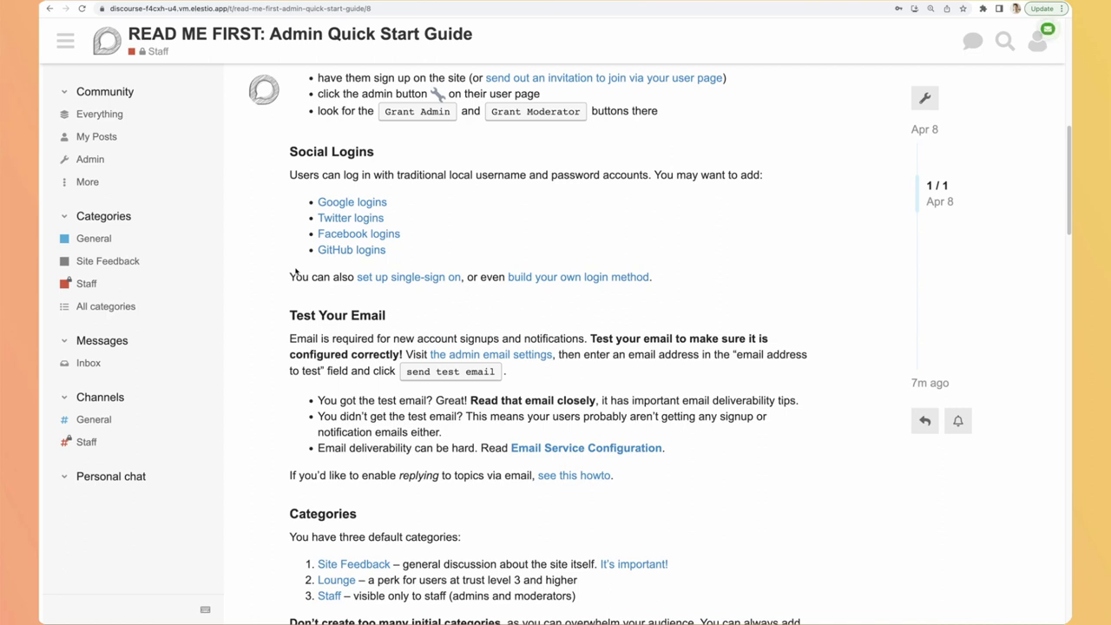
pyautogui.scroll(-3, 295, 271)
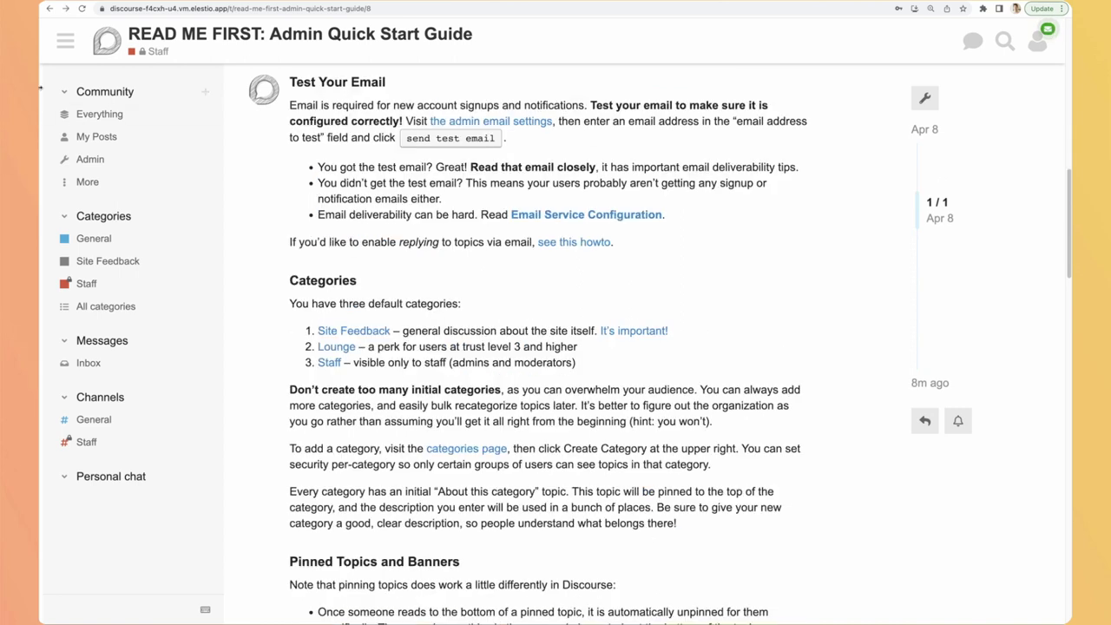
# Step: Open the Admin dashboard, scroll through its community health charts, and return to the top
pyautogui.click(104, 160)
pyautogui.scroll(-5, 479, 301)
pyautogui.scroll(-3, 478, 302)
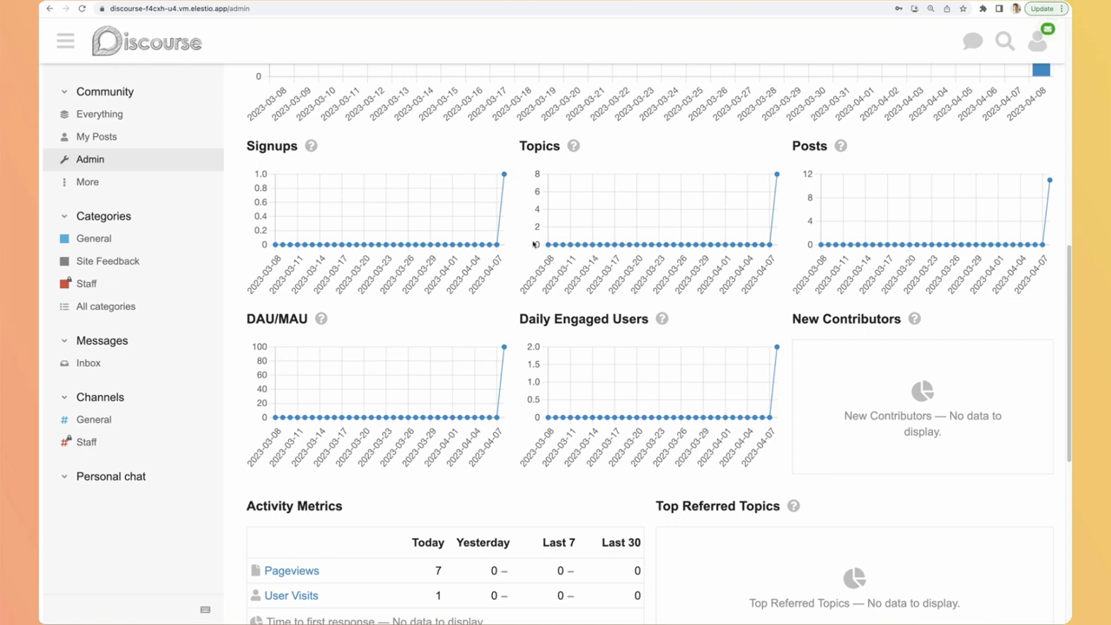
pyautogui.moveTo(505, 175)
pyautogui.moveTo(778, 176)
pyautogui.scroll(7, 455, 203)
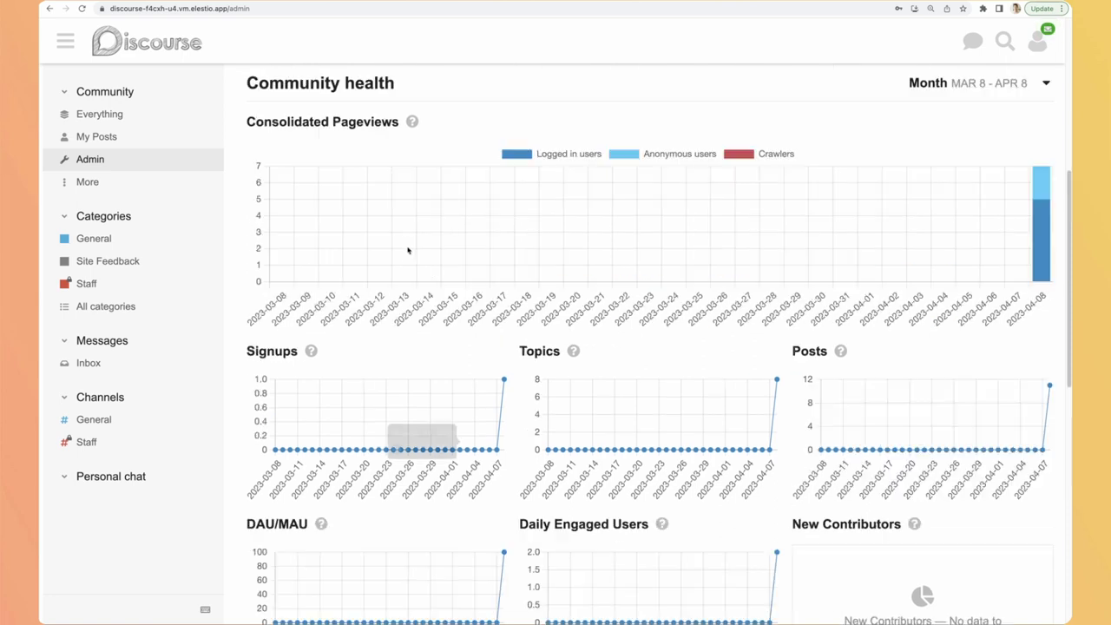
# Step: Change the site title from Discourse to Elestio in the Required settings and save
pyautogui.click(363, 163)
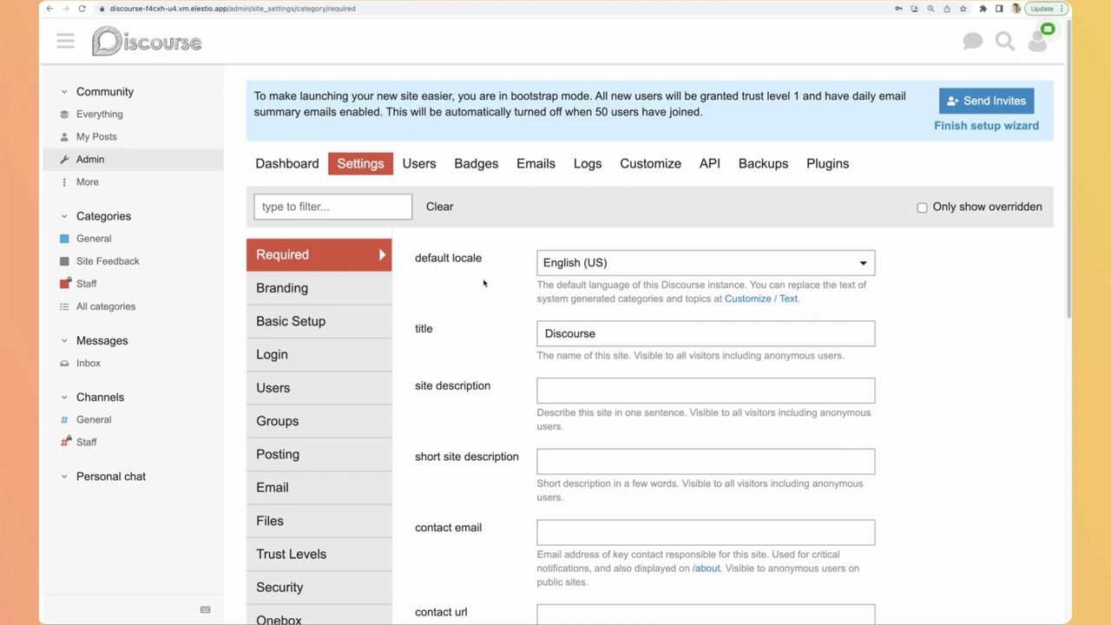
pyautogui.moveTo(607, 338); pyautogui.dragTo(536, 332)
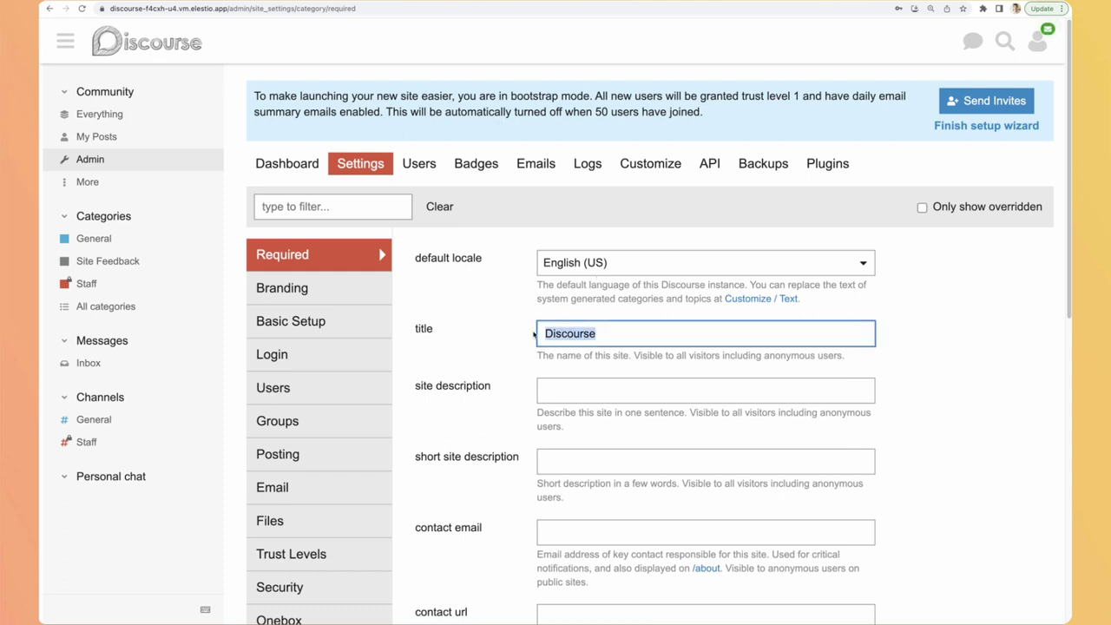
pyautogui.write('Elestio')
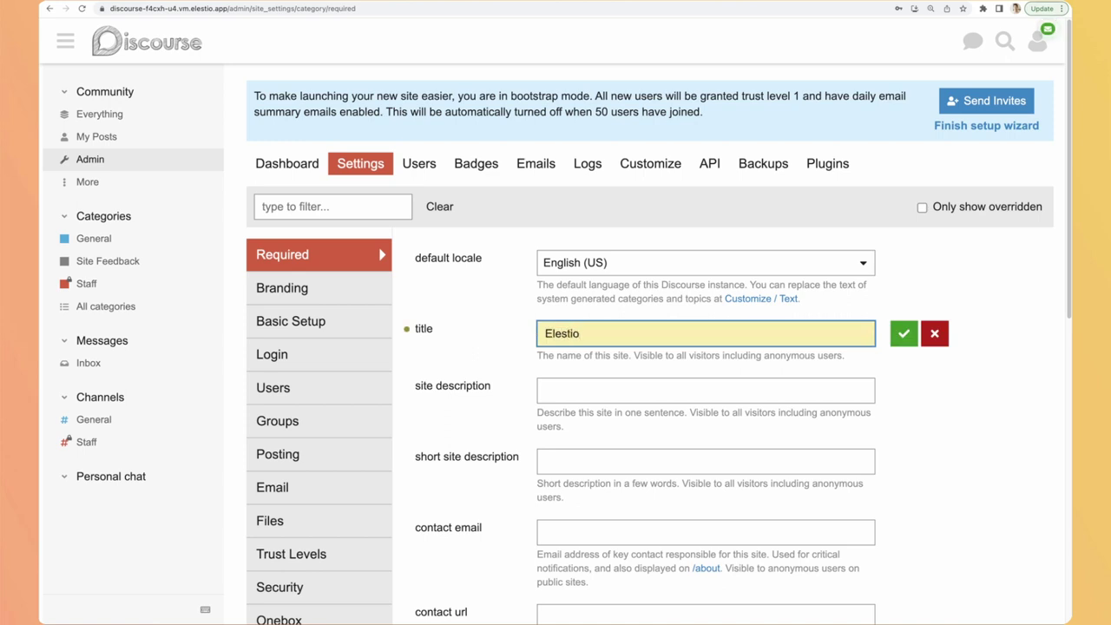
pyautogui.click(904, 333)
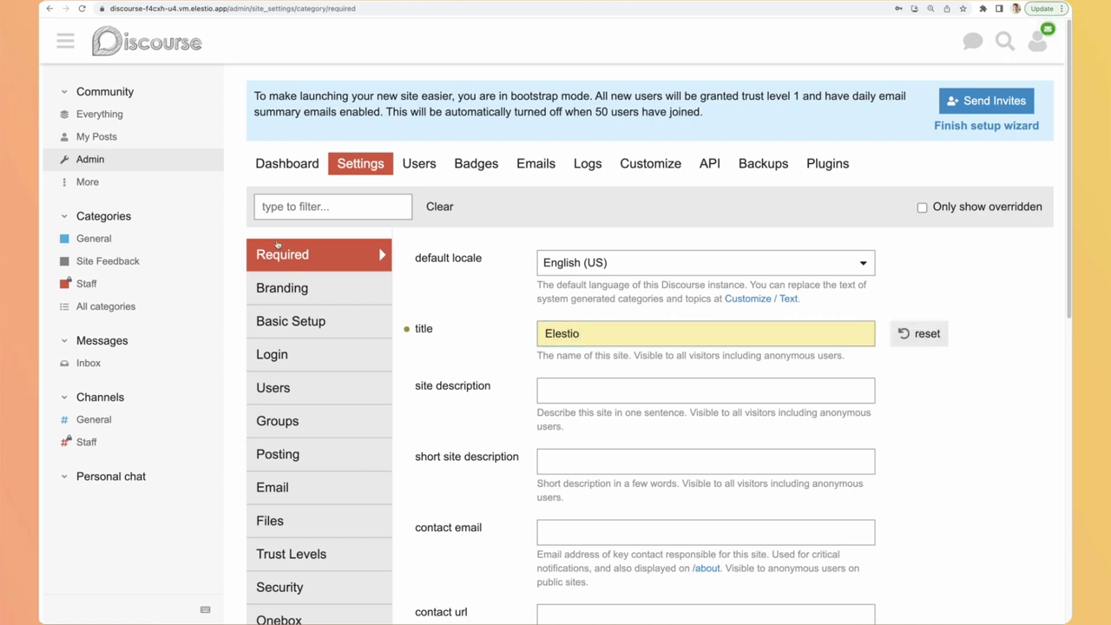
# Step: Upload the Elestio logo image in the Branding settings and save it
pyautogui.click(293, 290)
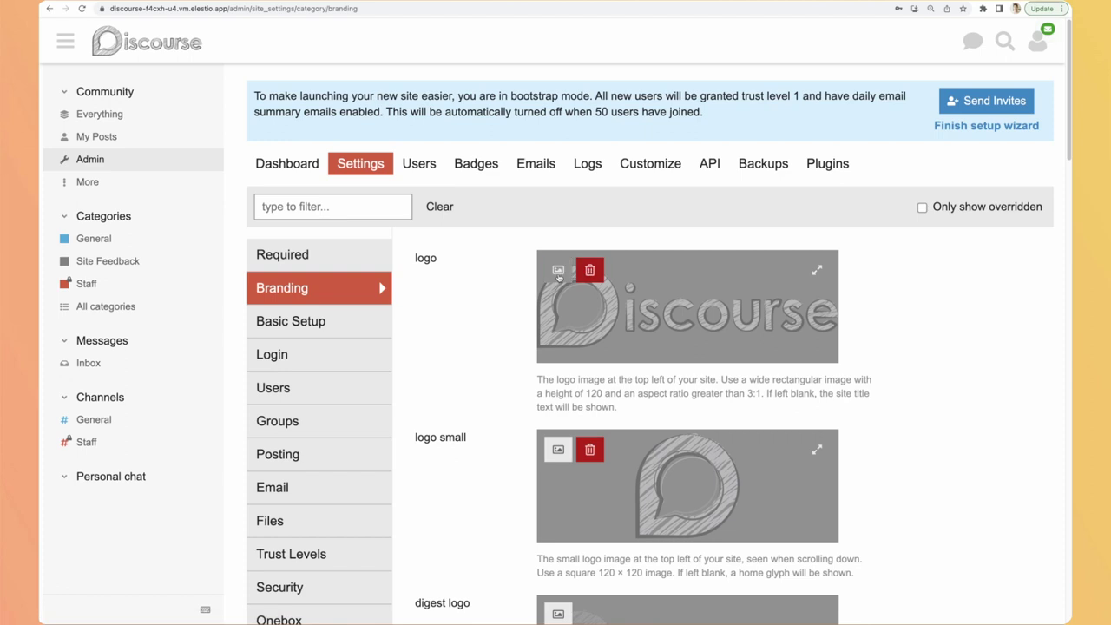
pyautogui.scroll(-2, 559, 330)
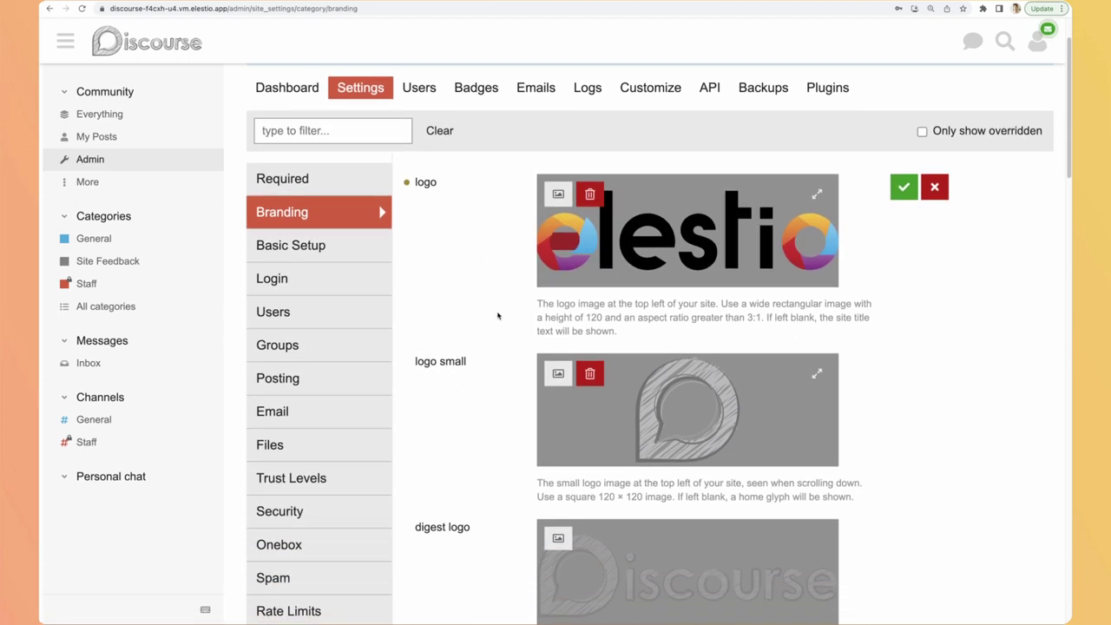
pyautogui.click(558, 374)
pyautogui.press('Return')
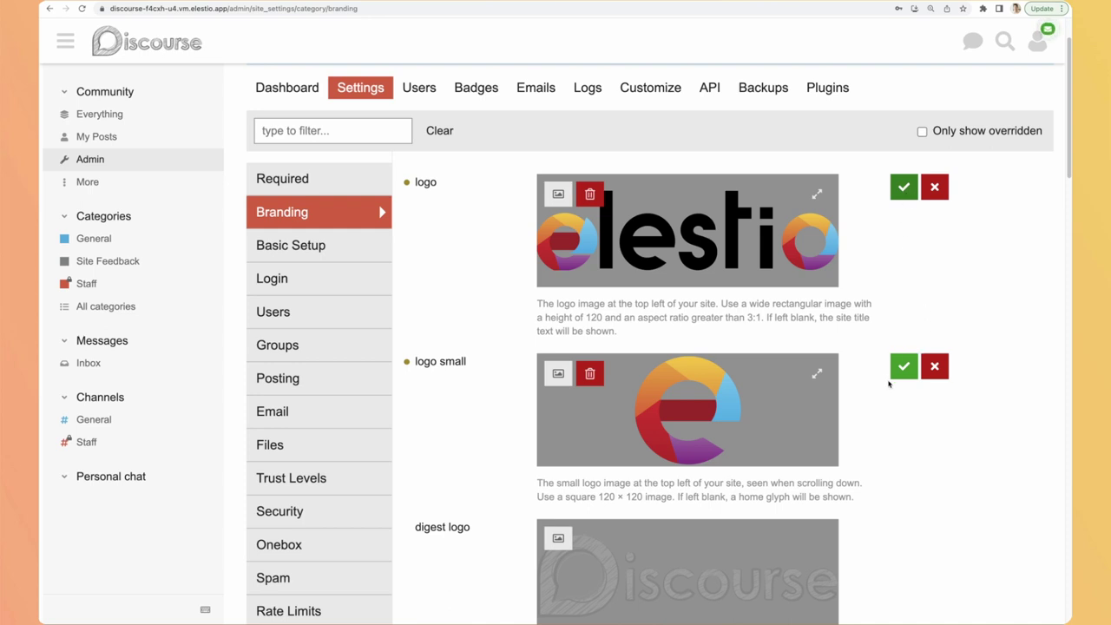
pyautogui.click(904, 367)
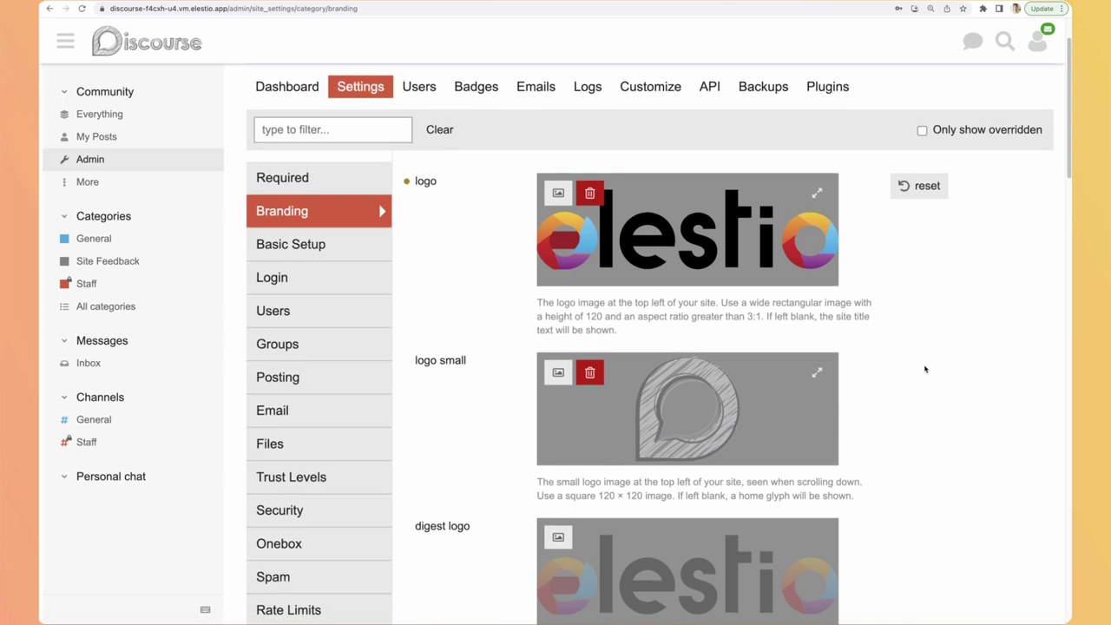
# Step: Reload the page to check the Elestio logo now appears in the header
pyautogui.scroll(-3, 928, 369)
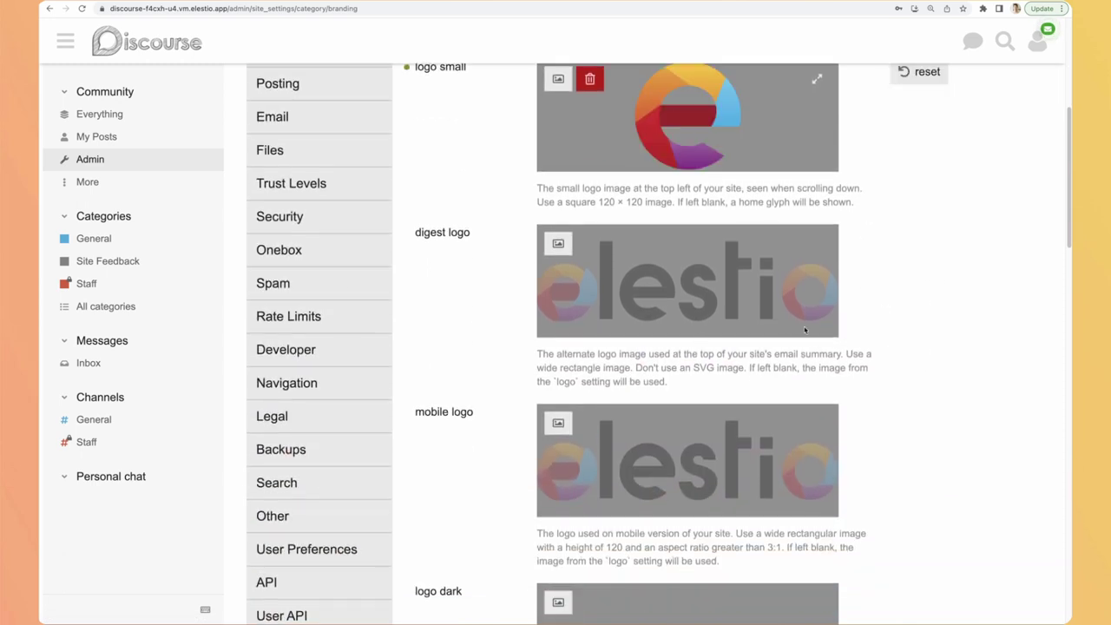
pyautogui.scroll(2, 702, 424)
pyautogui.scroll(2, 455, 356)
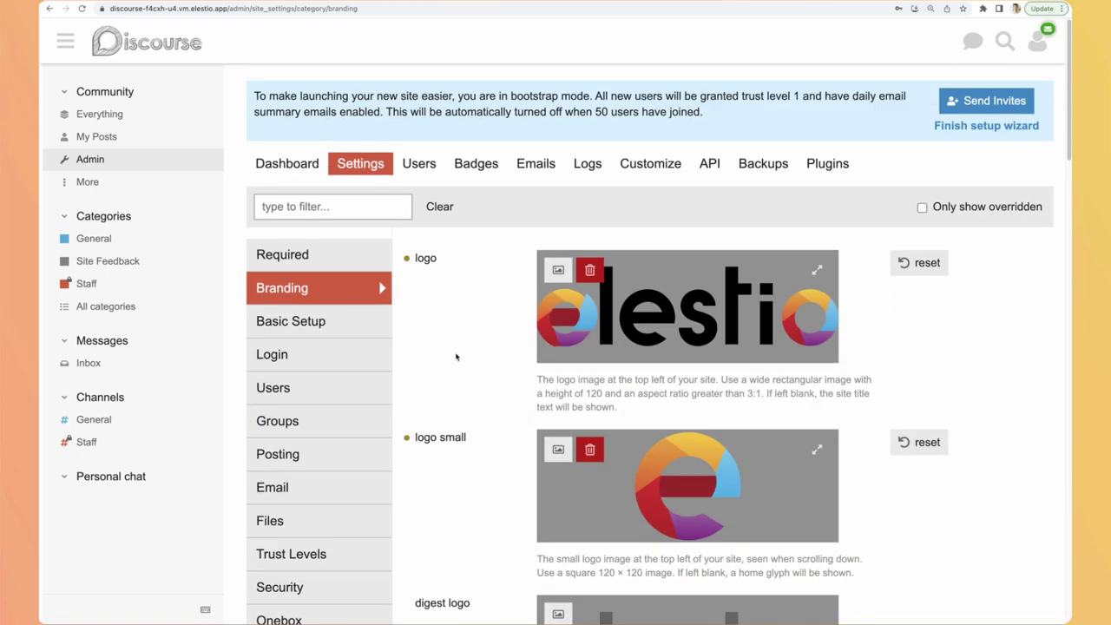
pyautogui.press('super+r')
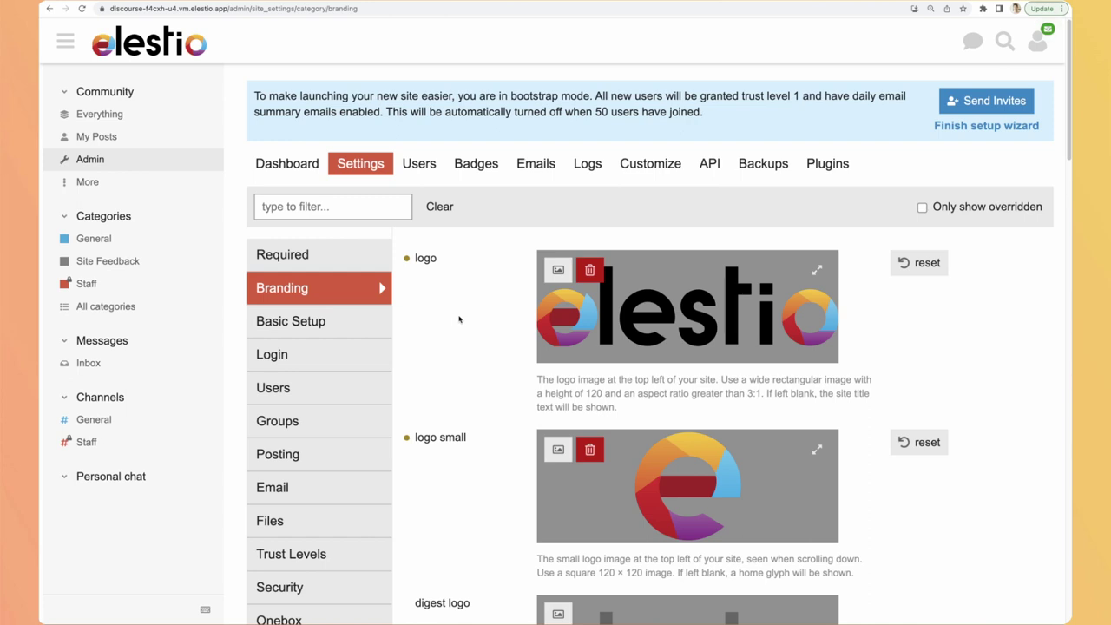
pyautogui.press('super+minus')
pyautogui.press('super+minus')
pyautogui.press('super+minus')
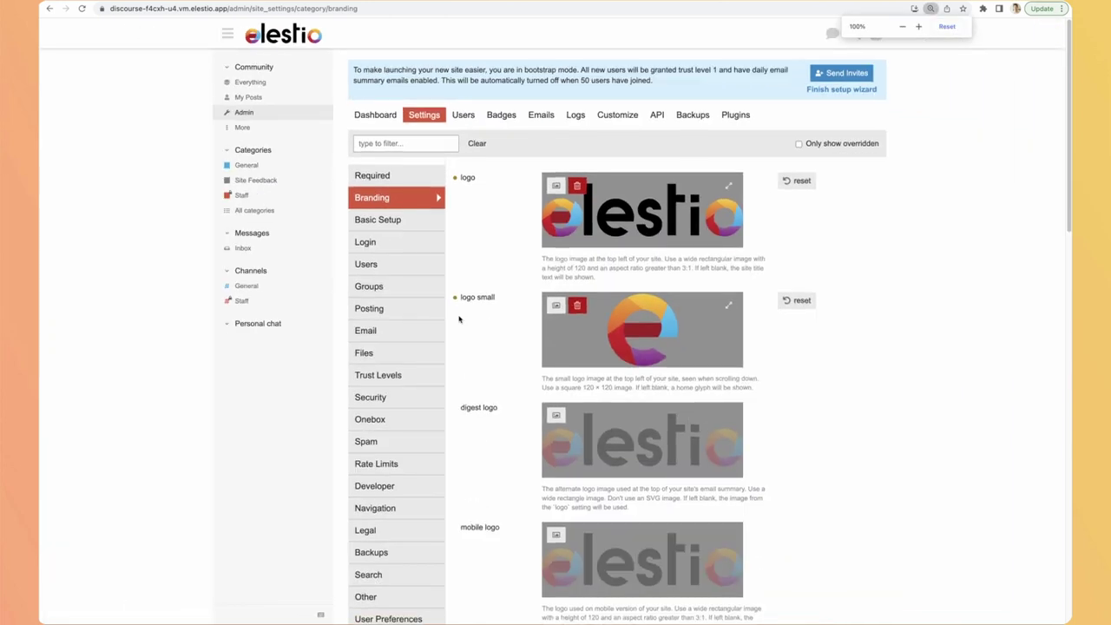
pyautogui.press('super+plus')
pyautogui.press('super+plus')
pyautogui.press('super+plus')
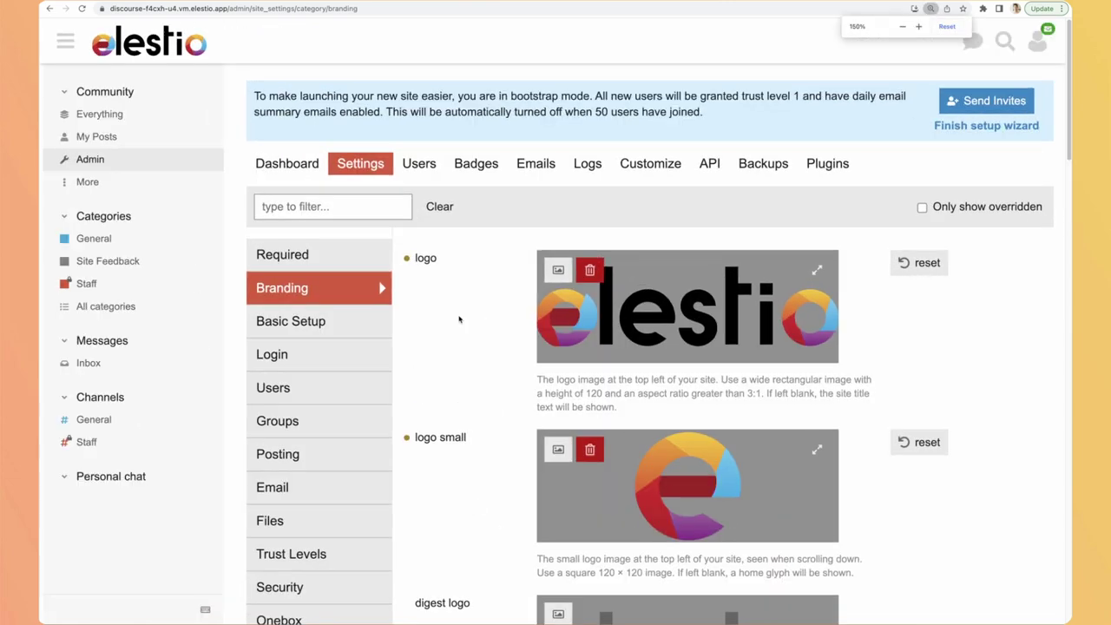
# Step: Look over the Basic Setup and Login settings
pyautogui.click(306, 326)
pyautogui.scroll(-3, 479, 322)
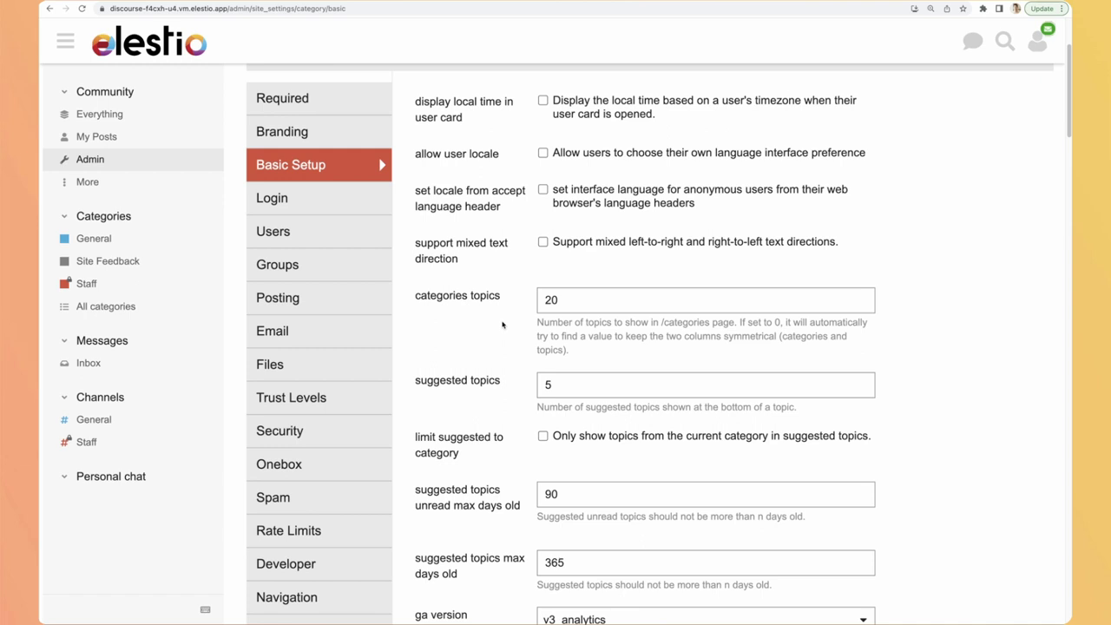
pyautogui.click(278, 200)
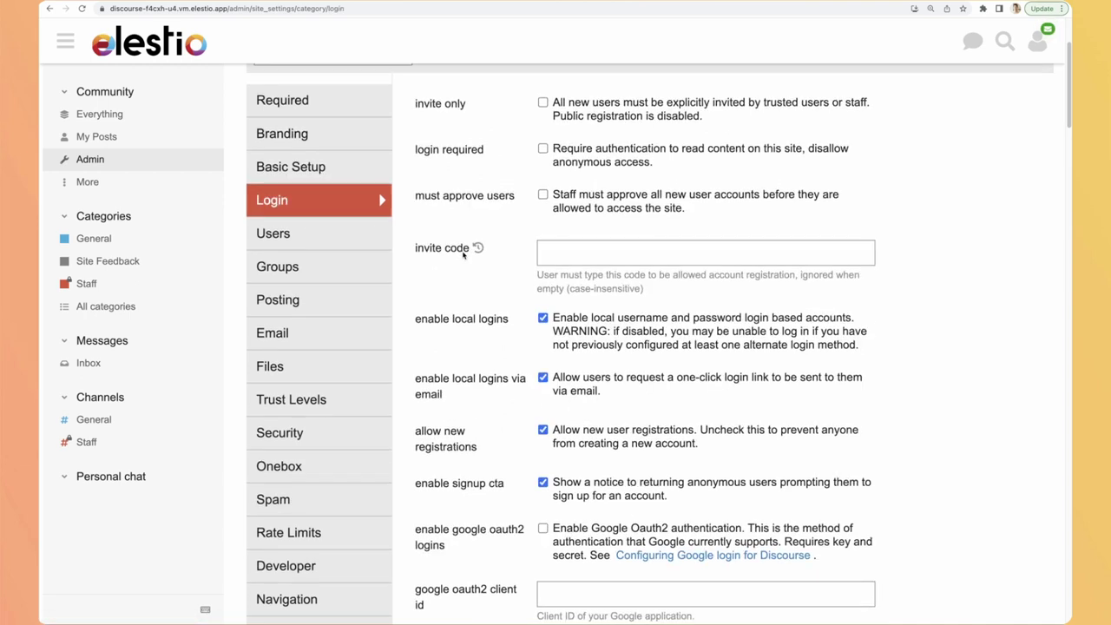
pyautogui.scroll(2, 465, 257)
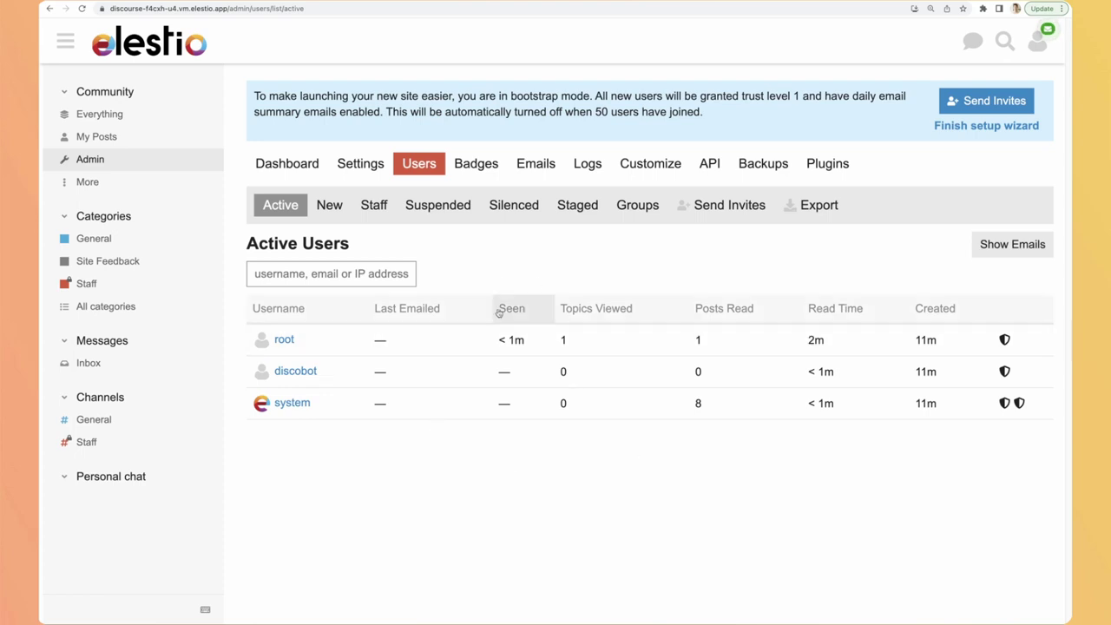
# Step: Filter the admin user list to new users, then view the user groups list
pyautogui.click(311, 212)
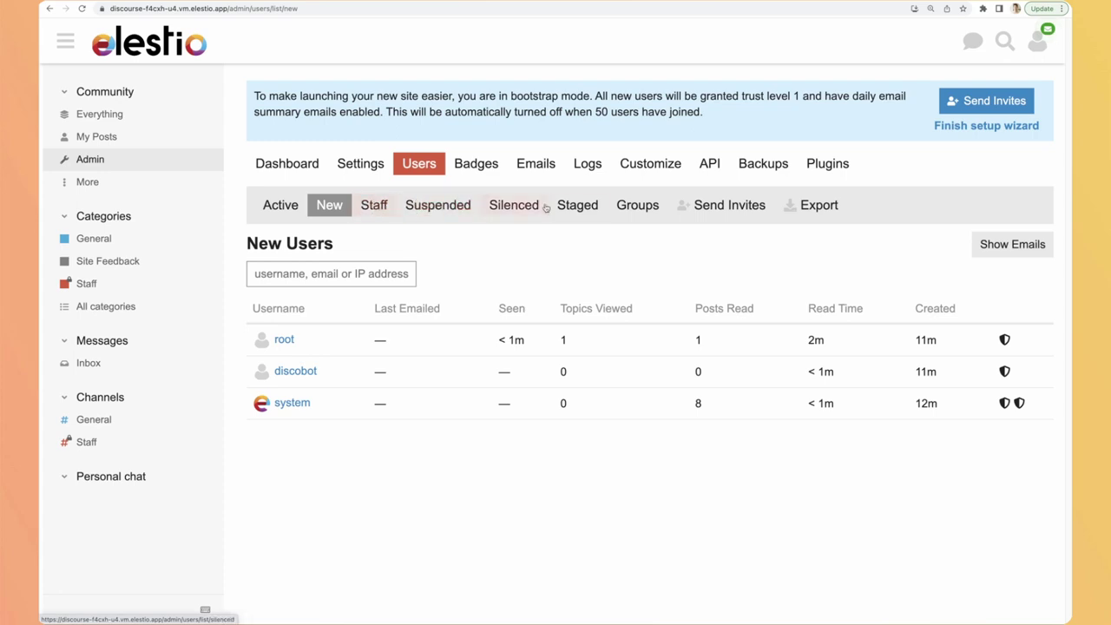
pyautogui.click(647, 211)
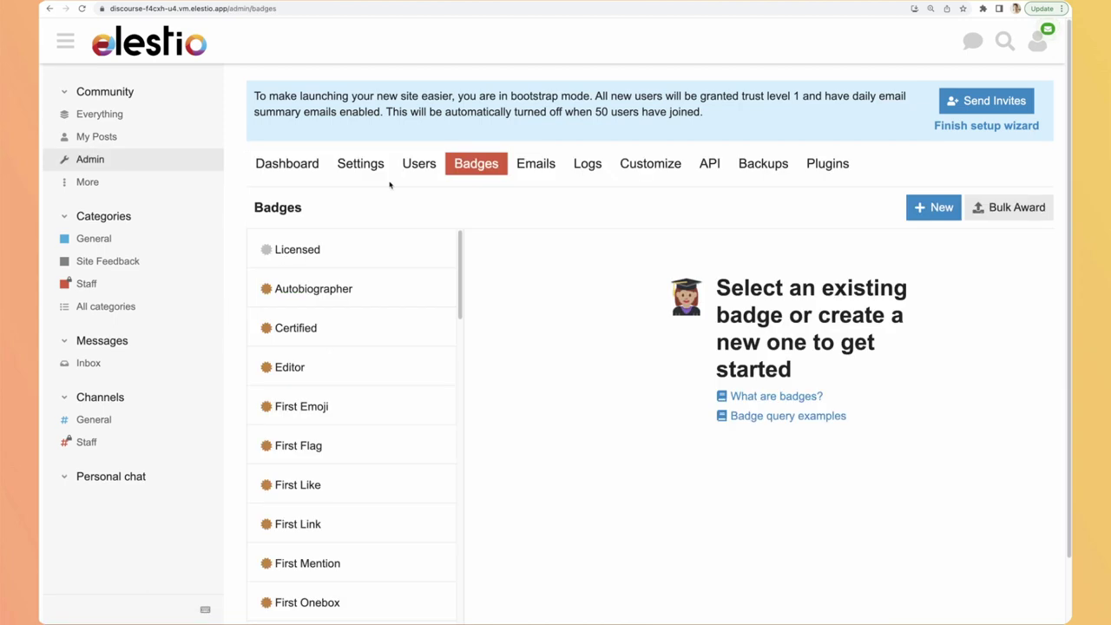
# Step: Scroll the admin badge list past the bronze badges to Admired, Champion, Respected and Enthusiast
pyautogui.scroll(-2, 533, 298)
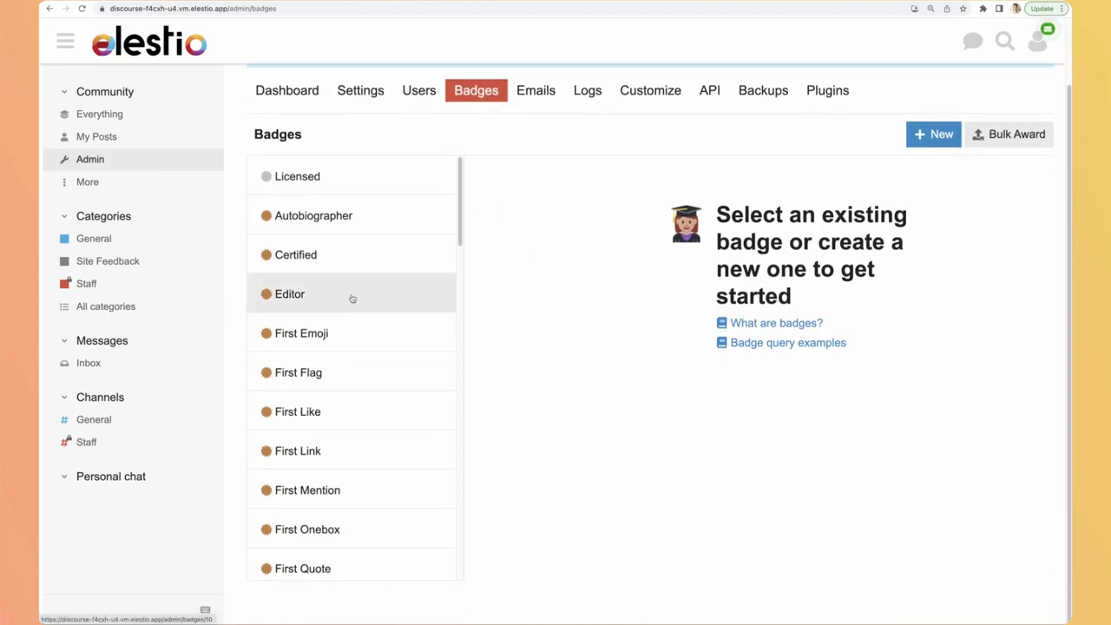
pyautogui.scroll(1, 352, 298)
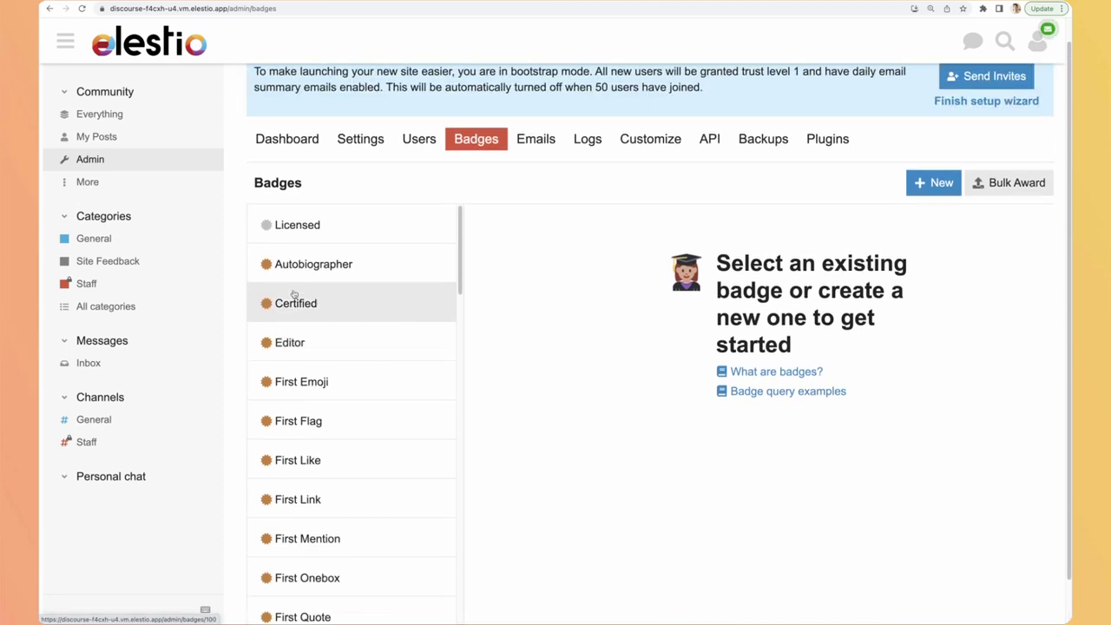
pyautogui.scroll(-1, 295, 295)
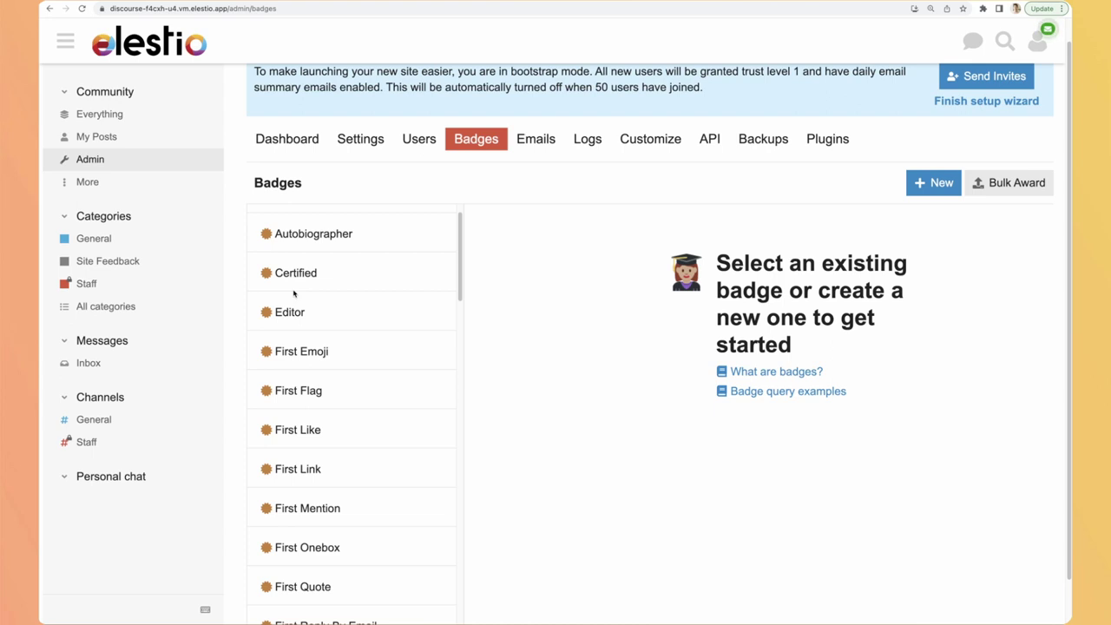
pyautogui.scroll(-5, 297, 352)
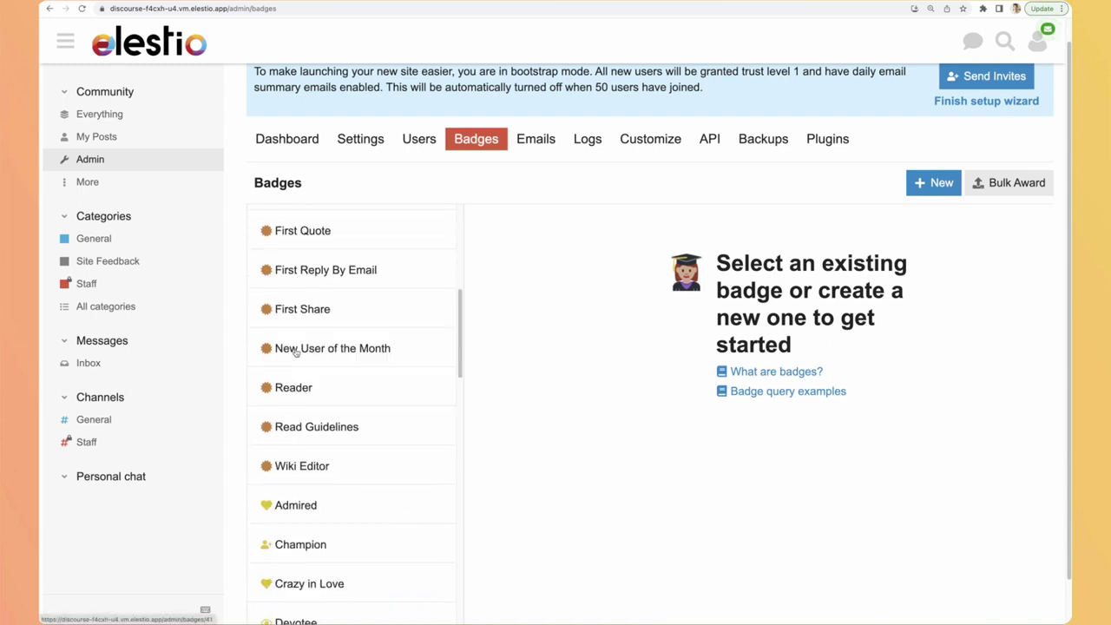
pyautogui.scroll(-1, 297, 354)
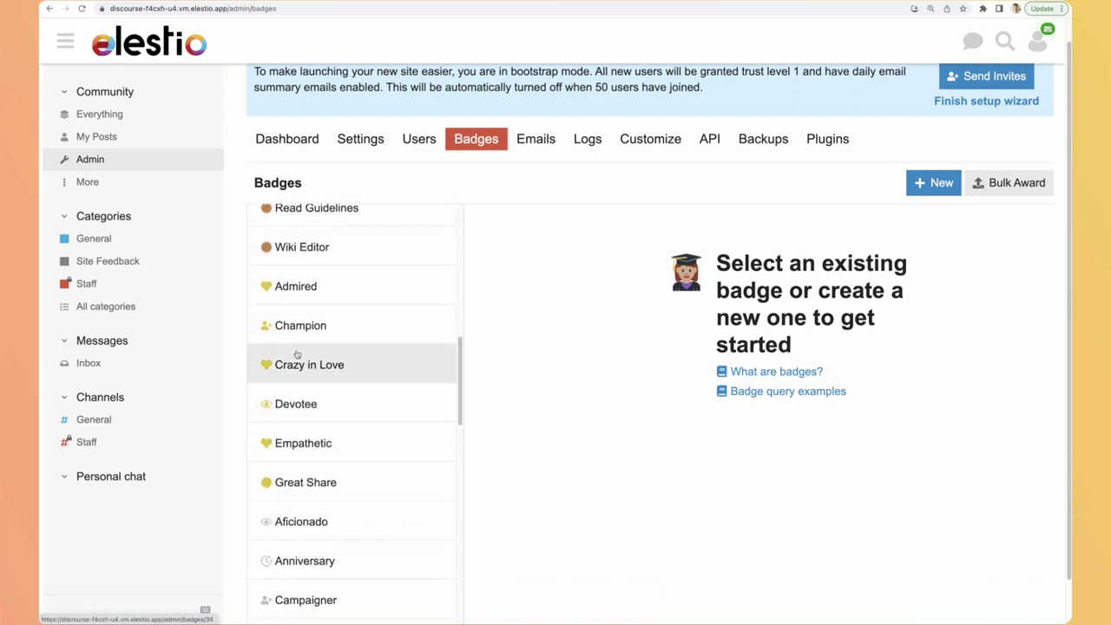
pyautogui.scroll(-3, 297, 354)
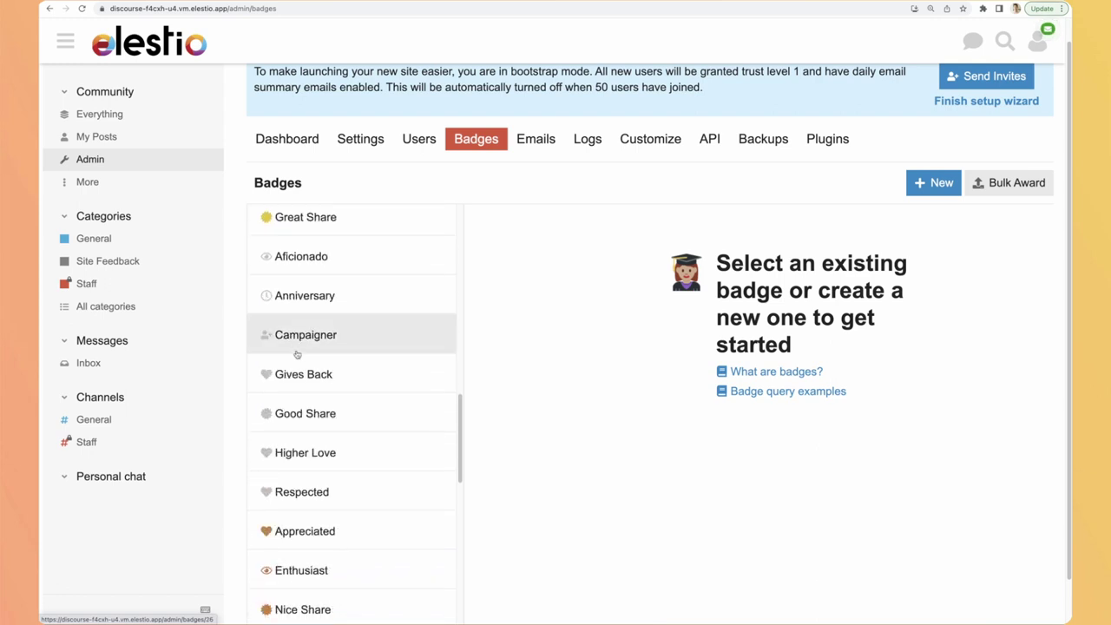
# Step: Preview the summary email, then review the staff action logs and the Customize themes page
pyautogui.click(526, 141)
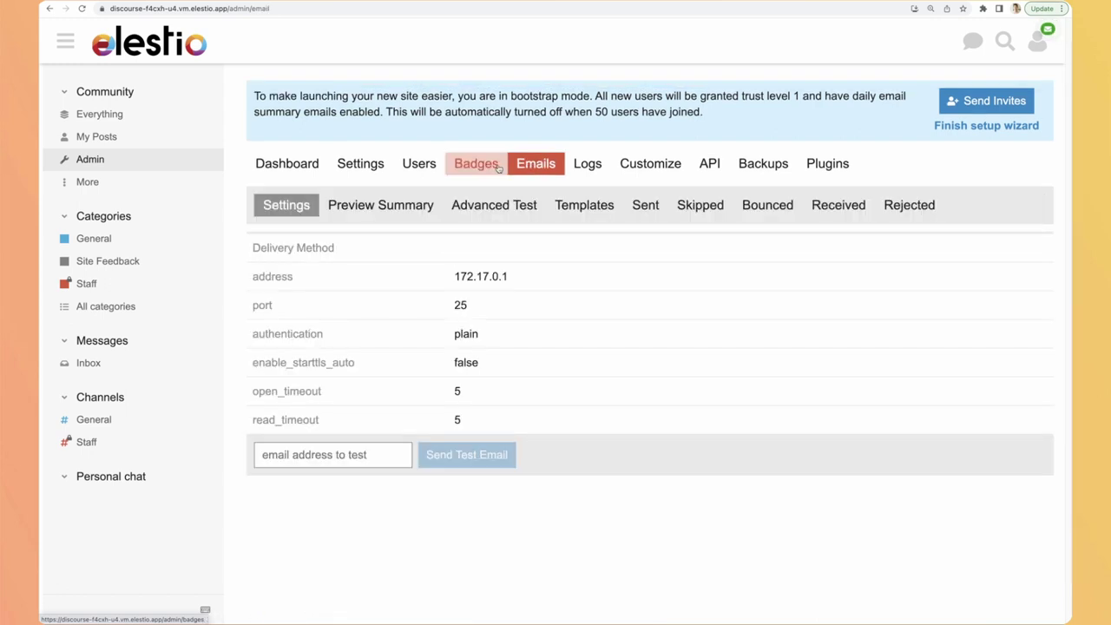
pyautogui.click(380, 205)
pyautogui.scroll(-3, 578, 400)
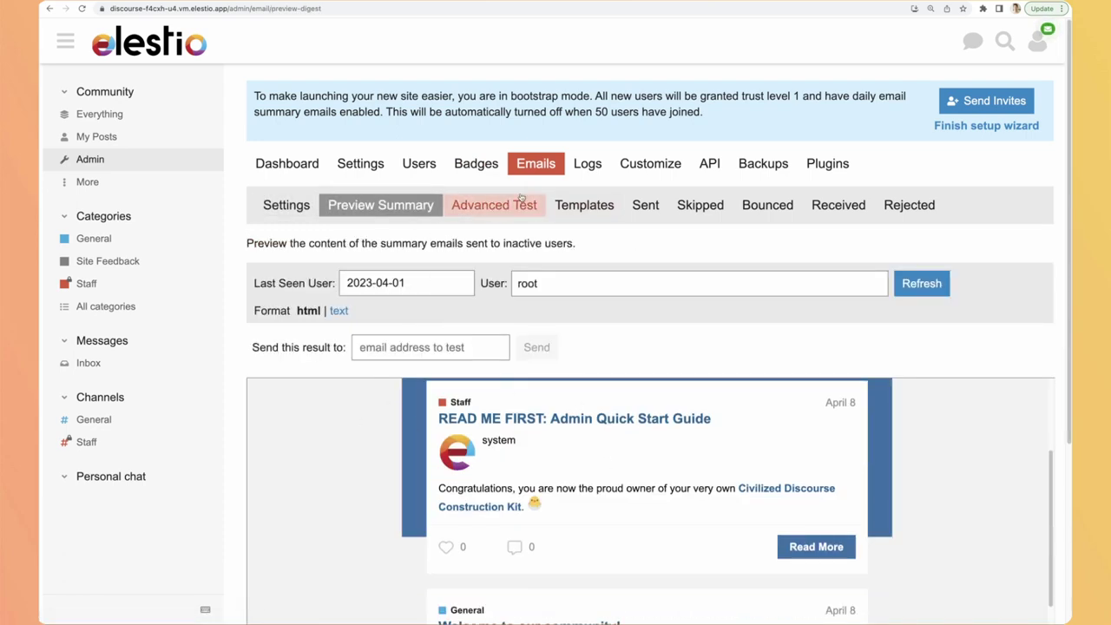
pyautogui.click(588, 163)
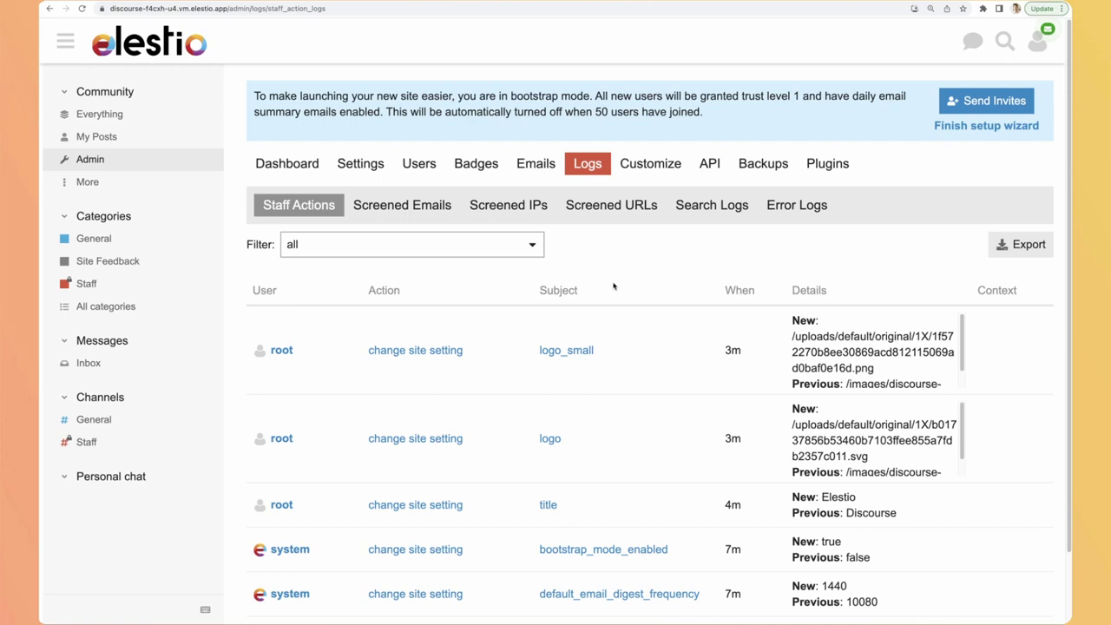
pyautogui.click(647, 165)
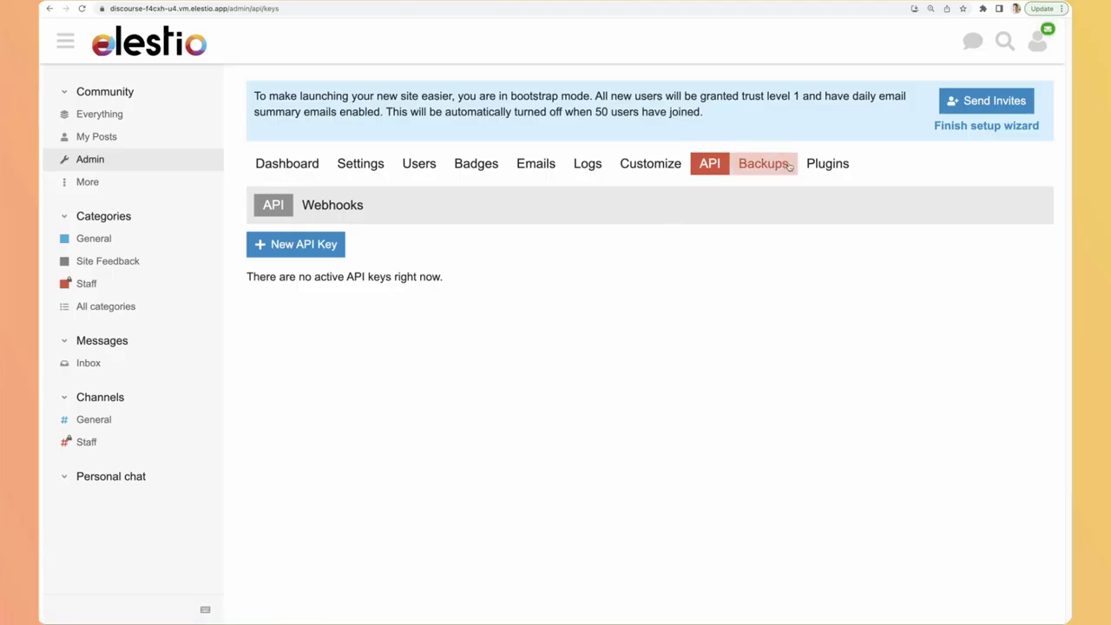
# Step: Check the installed plugins and read the zoomed-in 'How do I install plugins?' guide
pyautogui.click(827, 163)
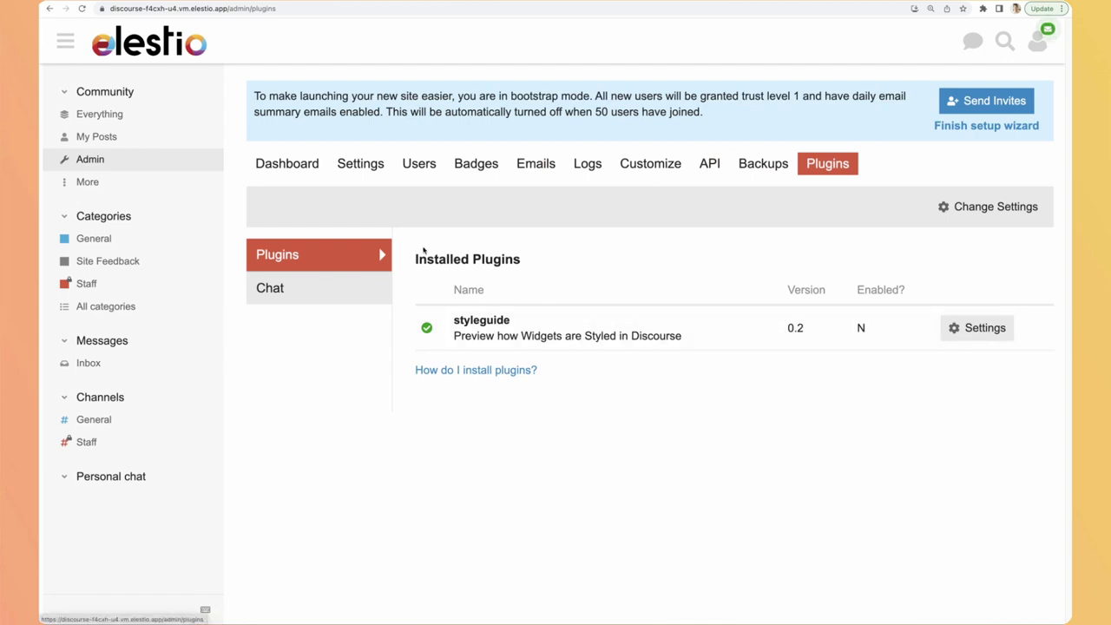
pyautogui.click(461, 370)
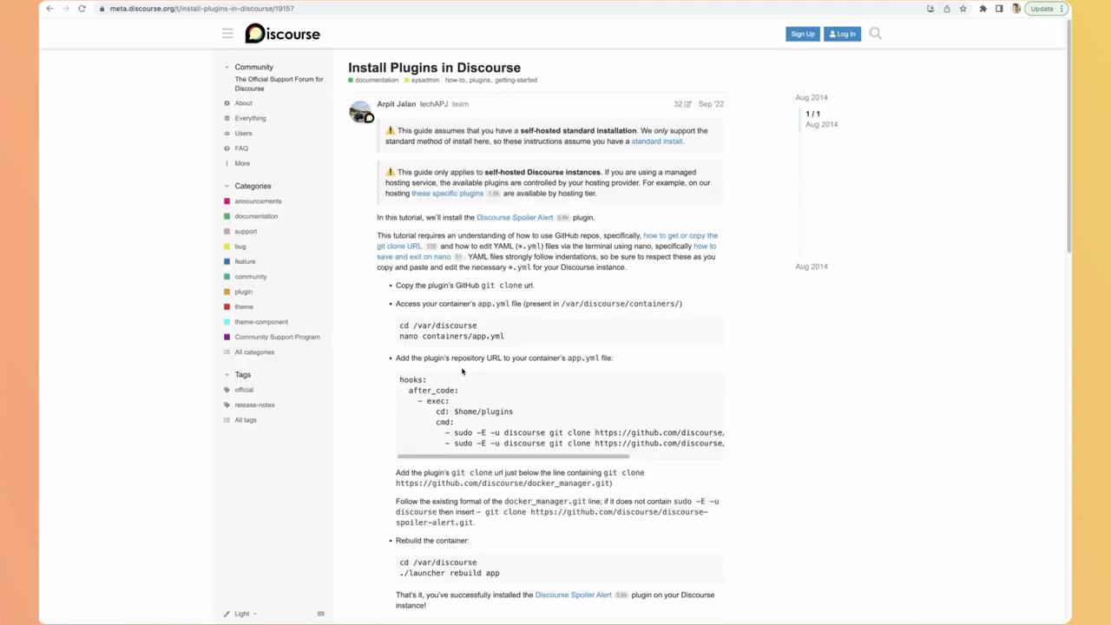
pyautogui.hotkey('ctrl', '+')
pyautogui.hotkey('ctrl', '+')
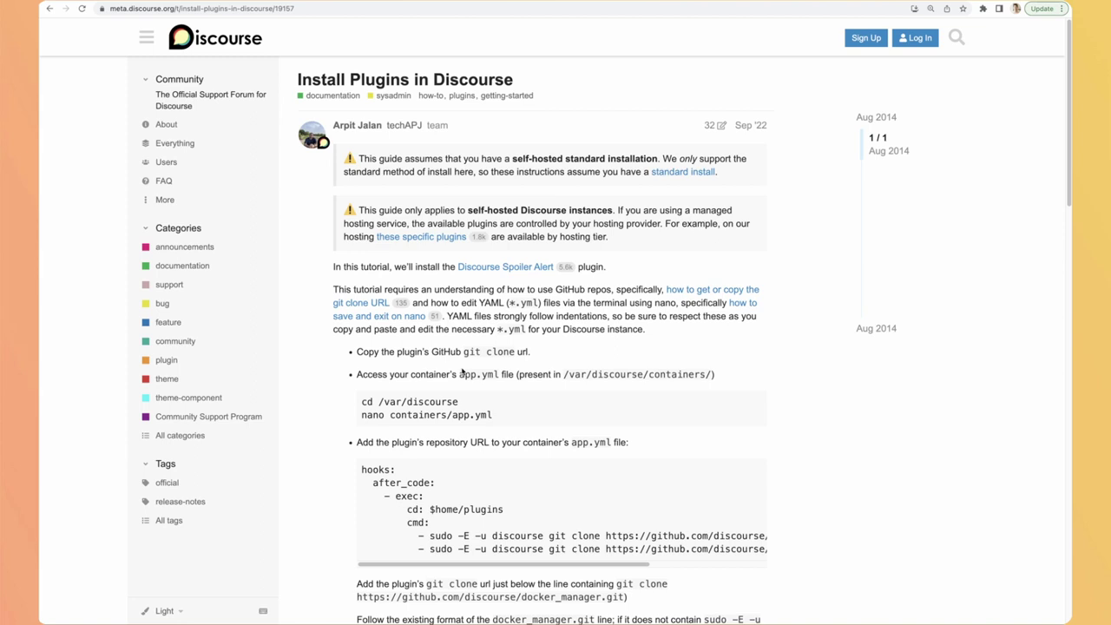
pyautogui.scroll(-5, 309, 291)
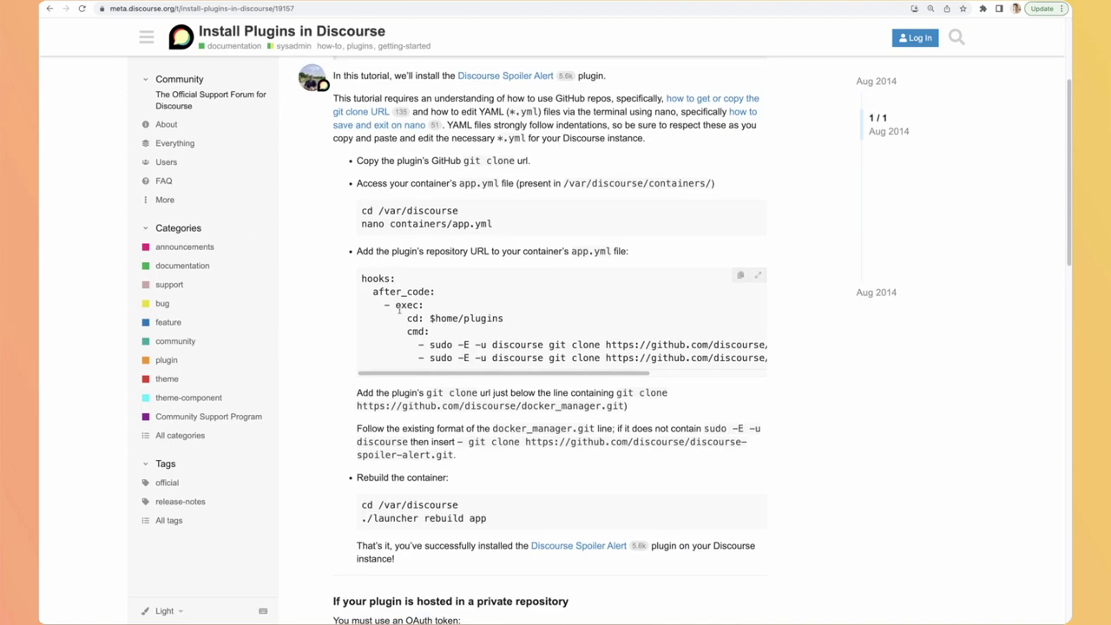
pyautogui.scroll(-2, 309, 291)
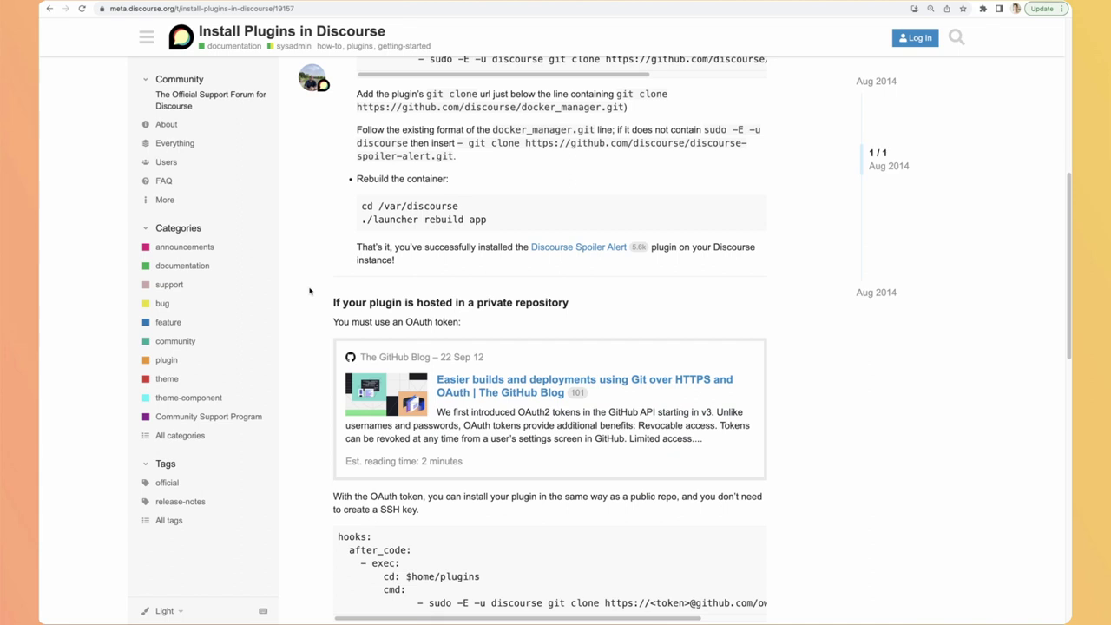
pyautogui.scroll(7, 309, 291)
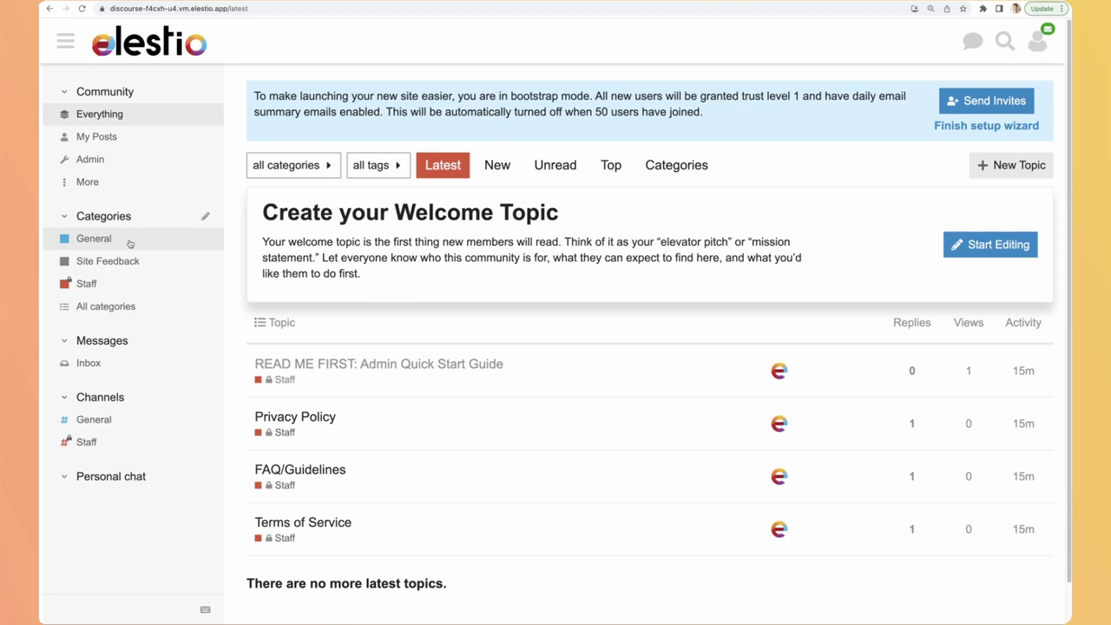
# Step: Start a new topic in the General category with the composer expanded to full screen
pyautogui.click(130, 243)
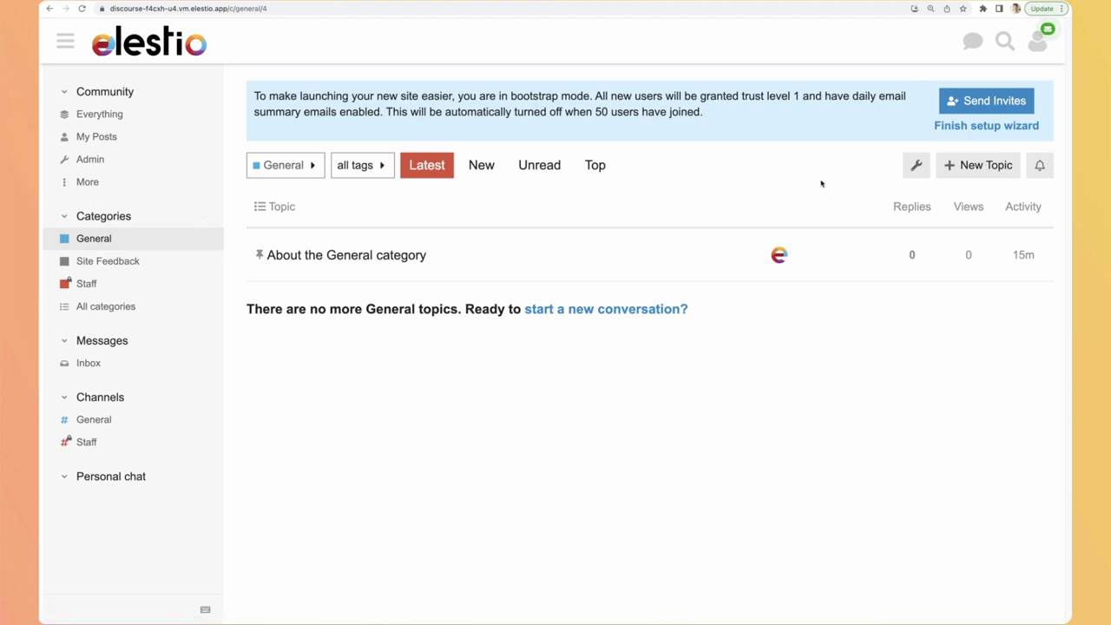
pyautogui.click(962, 165)
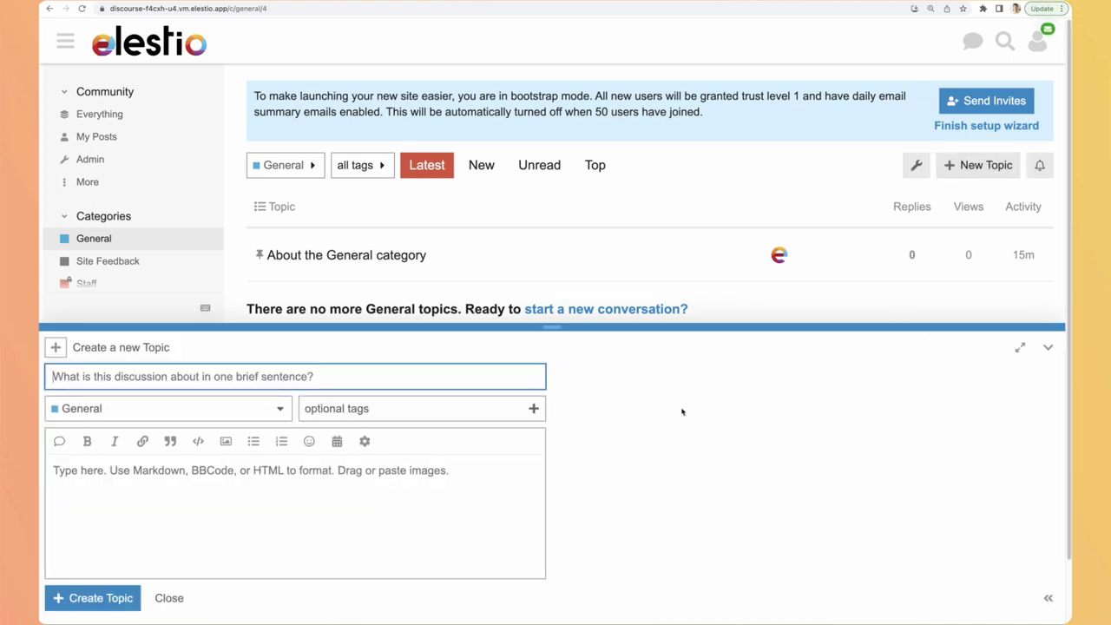
pyautogui.click(1020, 347)
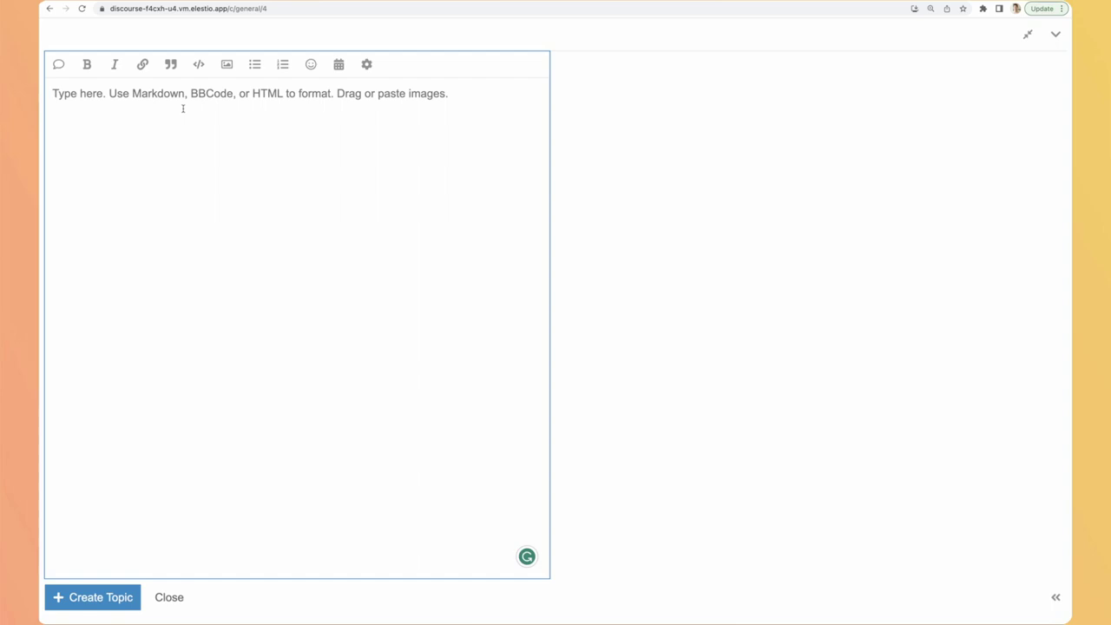
# Step: Write bold 'Welcome to the community', then 'Enjoy the time here' and 'Are you happy to be here?'
pyautogui.write('Welcome to ')
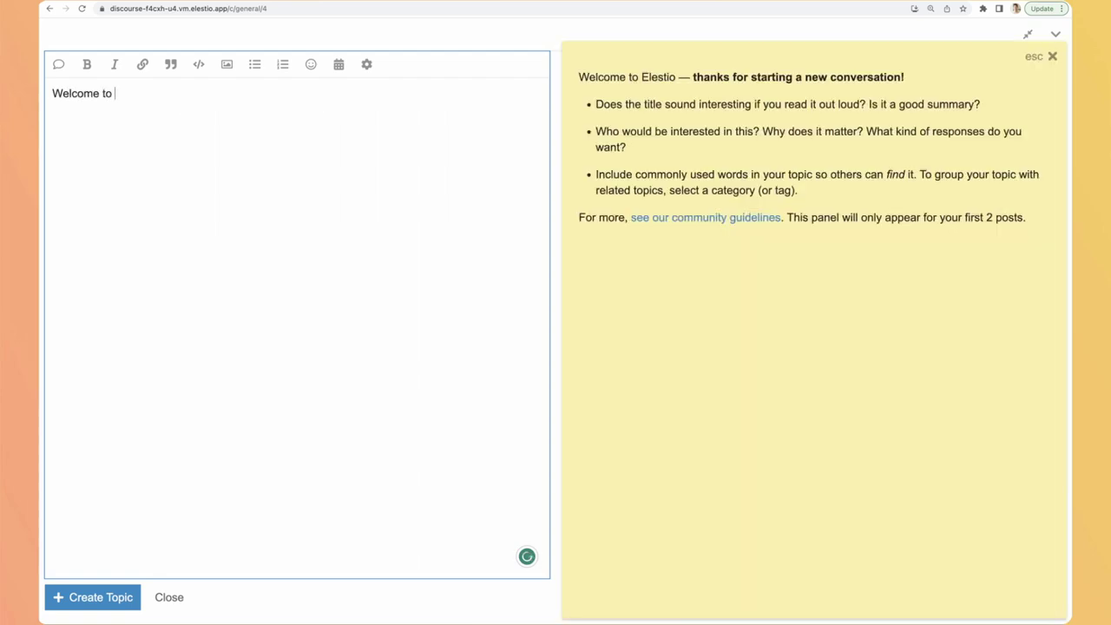
pyautogui.write('the community')
pyautogui.hotkey('ctrl', 'a')
pyautogui.click(87, 65)
pyautogui.click(241, 93)
pyautogui.press('Return')
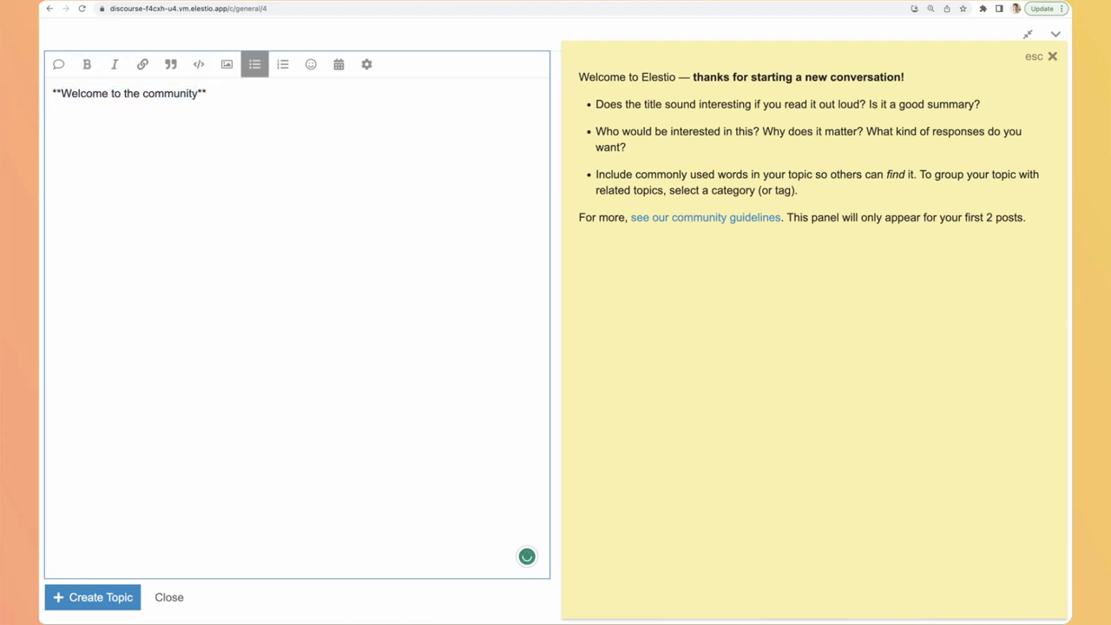
pyautogui.write('Enjoy the time here')
pyautogui.press('Return')
pyautogui.press('Return')
pyautogui.write('Are you ')
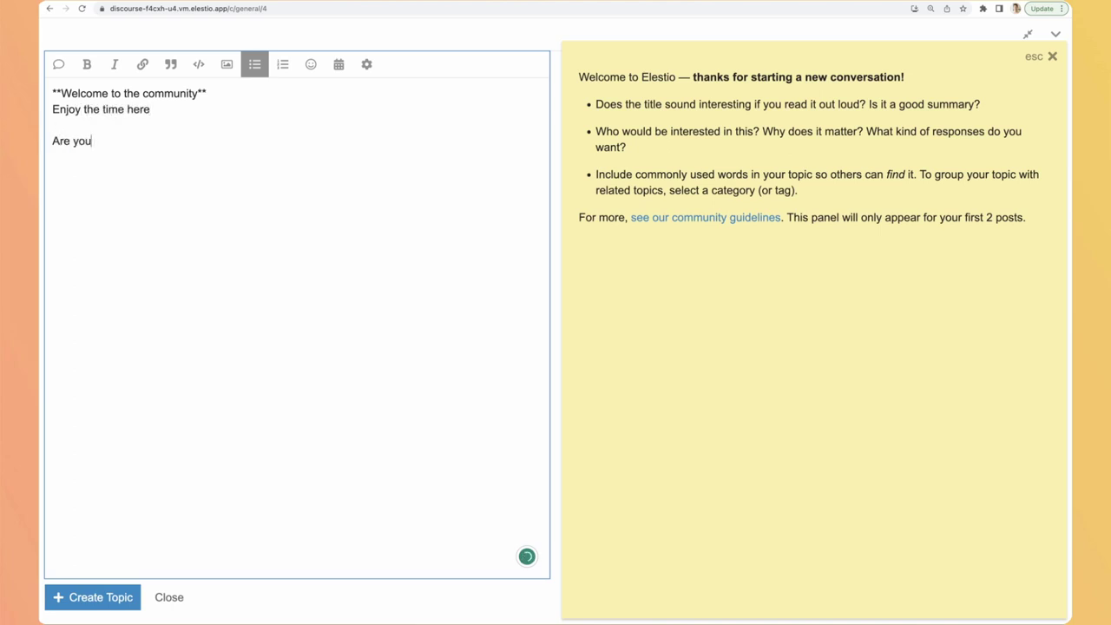
pyautogui.write('happy to be here?')
pyautogui.press('Return')
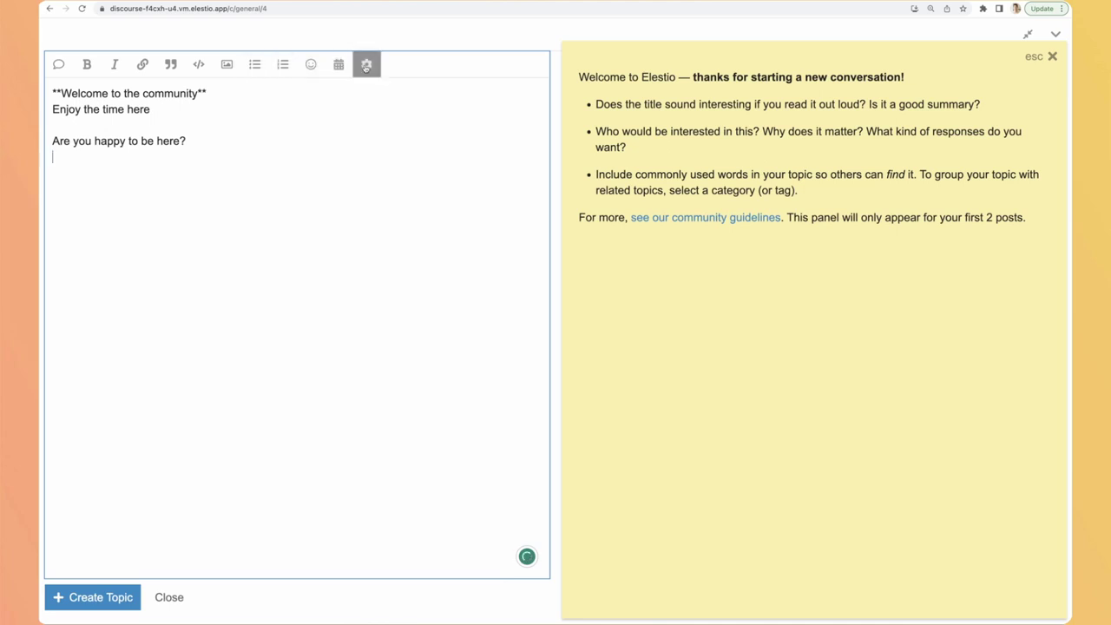
# Step: Insert a poll with the options Yes and No below the question
pyautogui.click(367, 65)
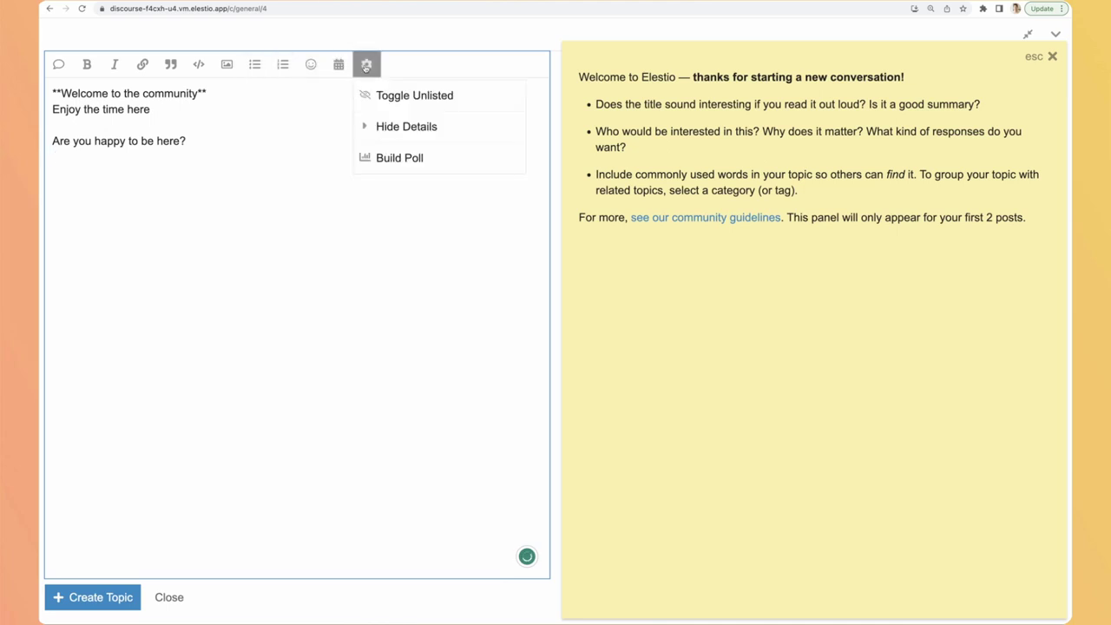
pyautogui.click(387, 156)
pyautogui.click(406, 308)
pyautogui.write('Yes')
pyautogui.click(390, 349)
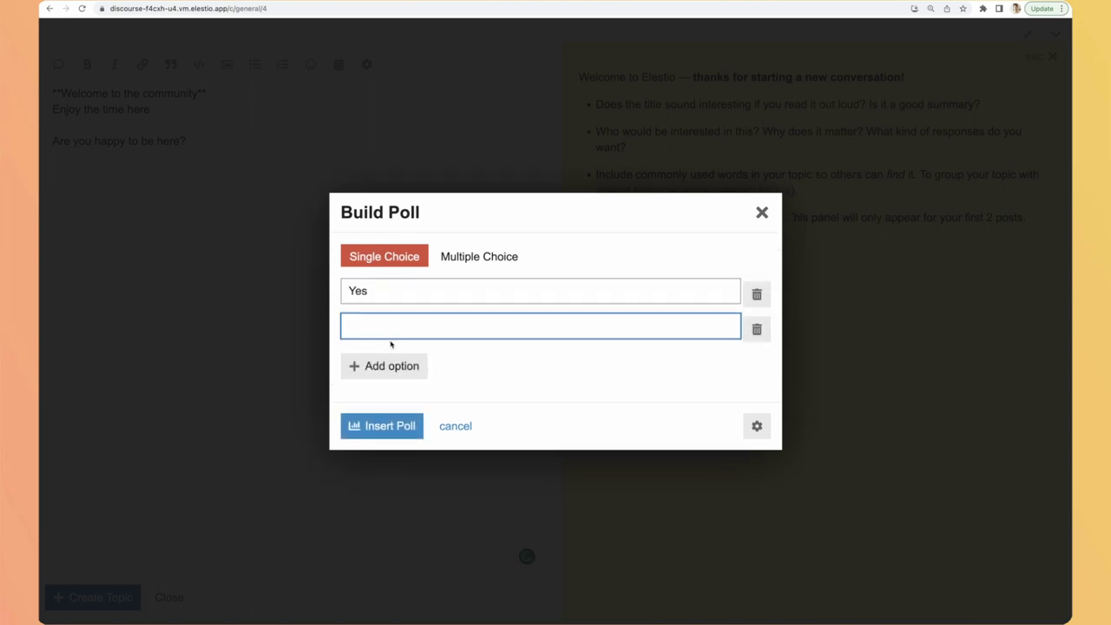
pyautogui.write('No')
pyautogui.click(373, 437)
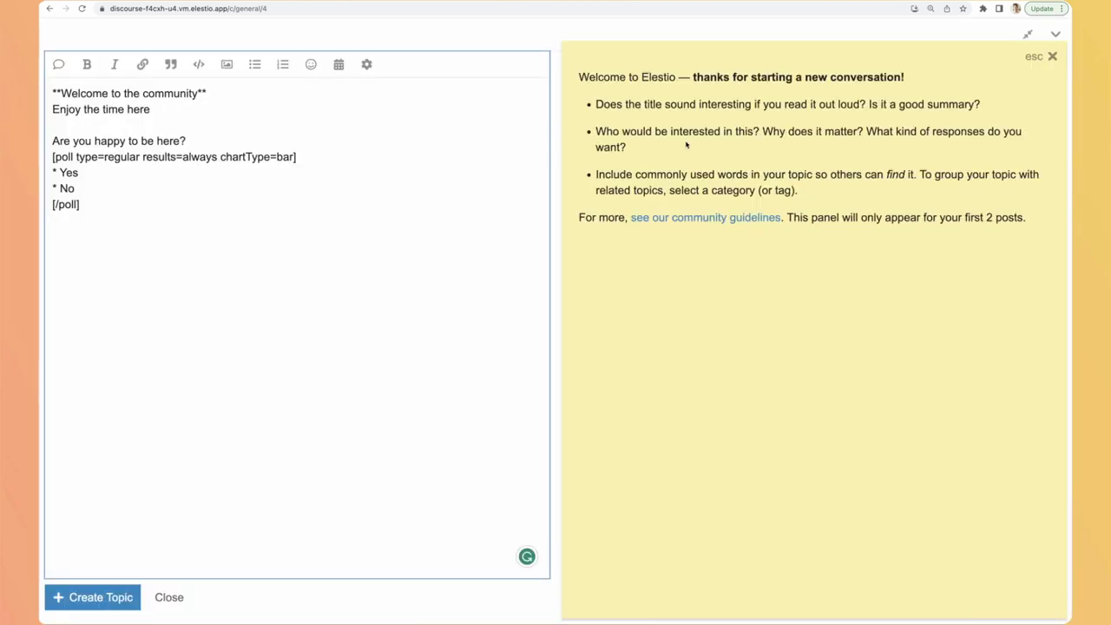
# Step: Dismiss the welcome tips panel so the poll preview shows
pyautogui.moveTo(576, 75); pyautogui.dragTo(1037, 218)
pyautogui.click(1038, 219)
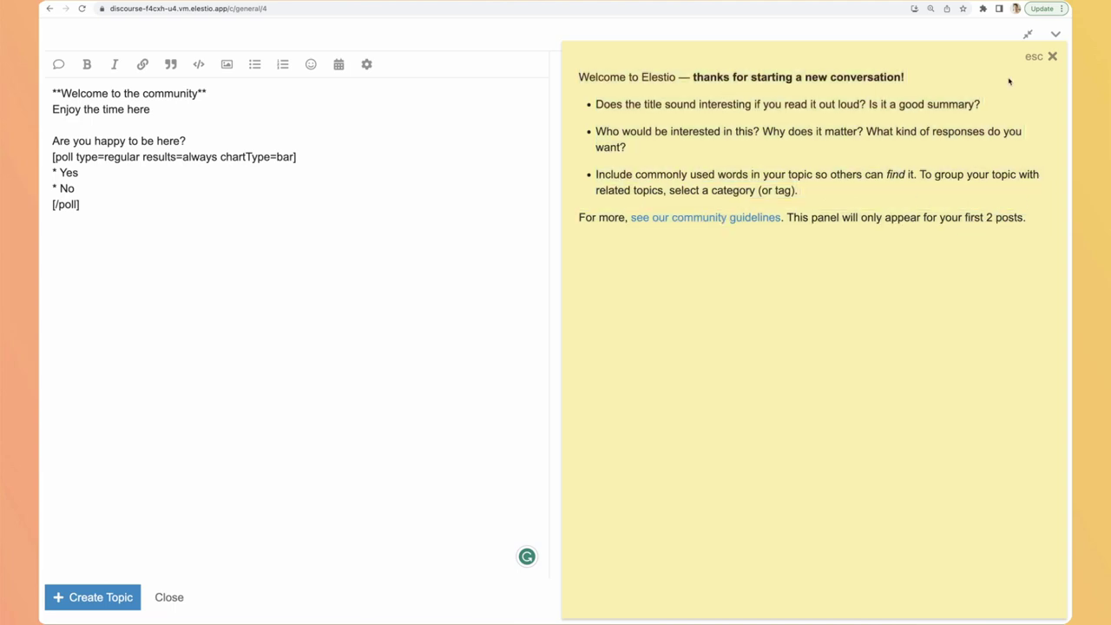
pyautogui.click(1053, 57)
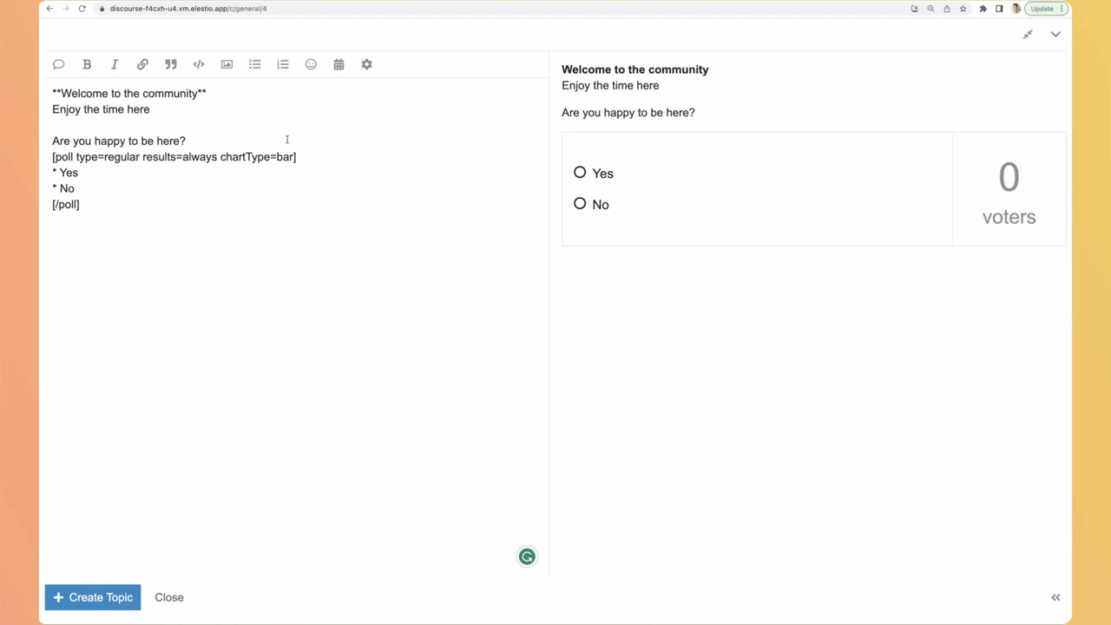
# Step: Give the topic the title 'Welcome to Elestio Community' after the title-required warning
pyautogui.click(87, 597)
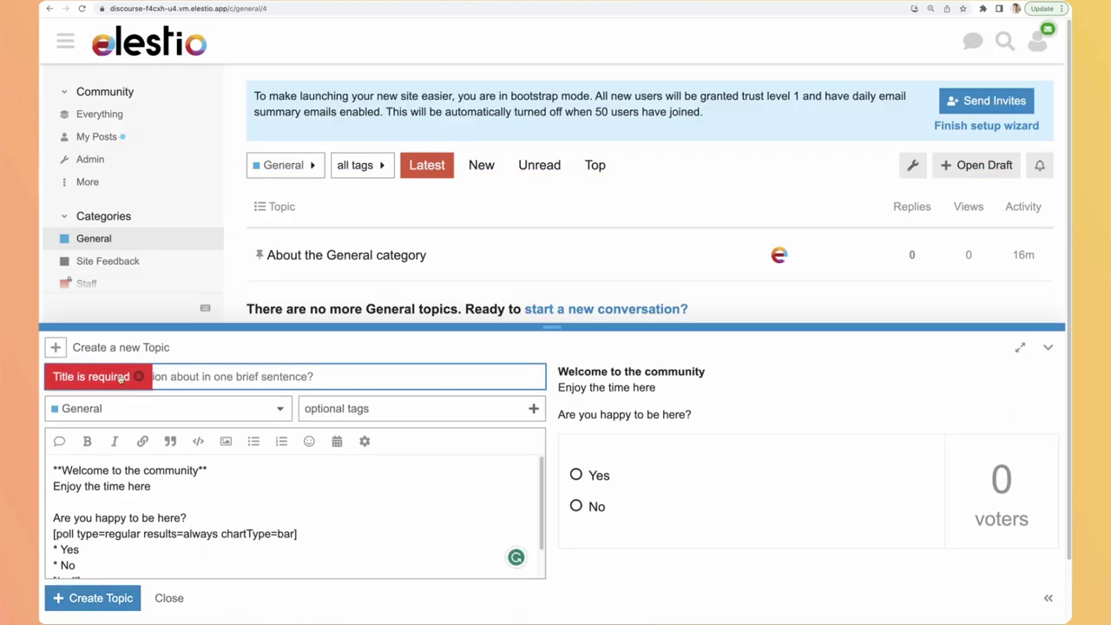
pyautogui.click(138, 377)
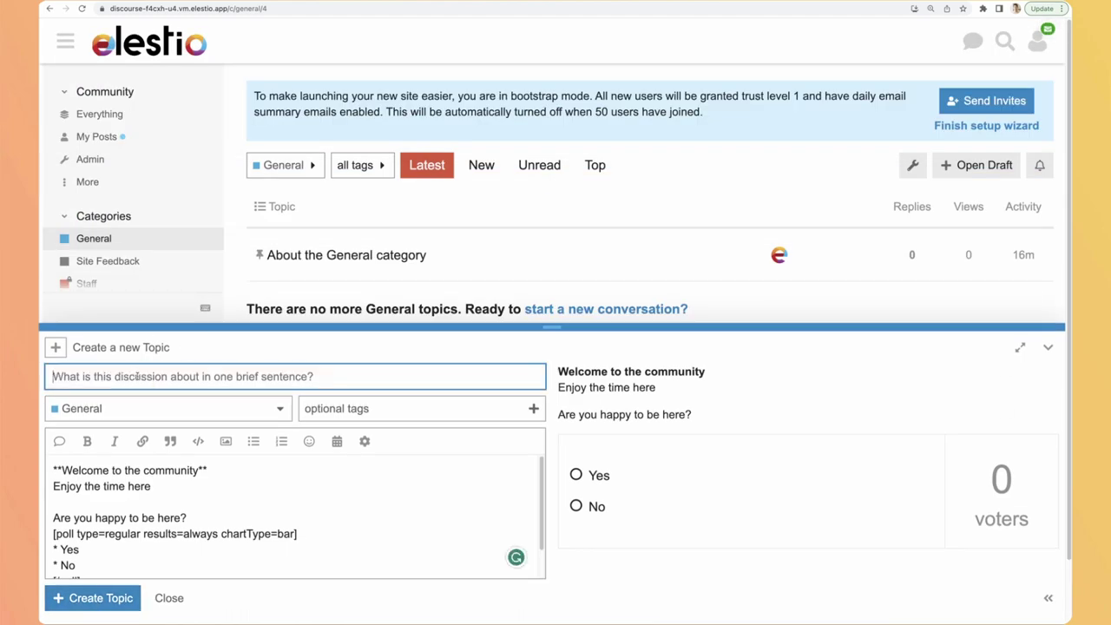
pyautogui.write('Welcome to e')
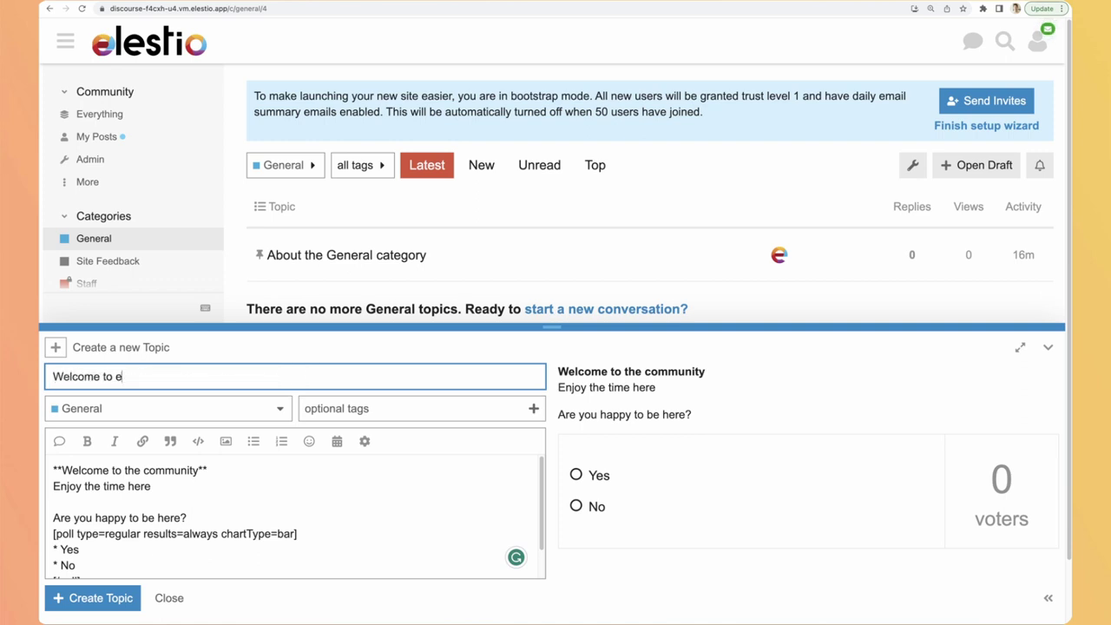
pyautogui.press('BackSpace')
pyautogui.write('Elestio Com')
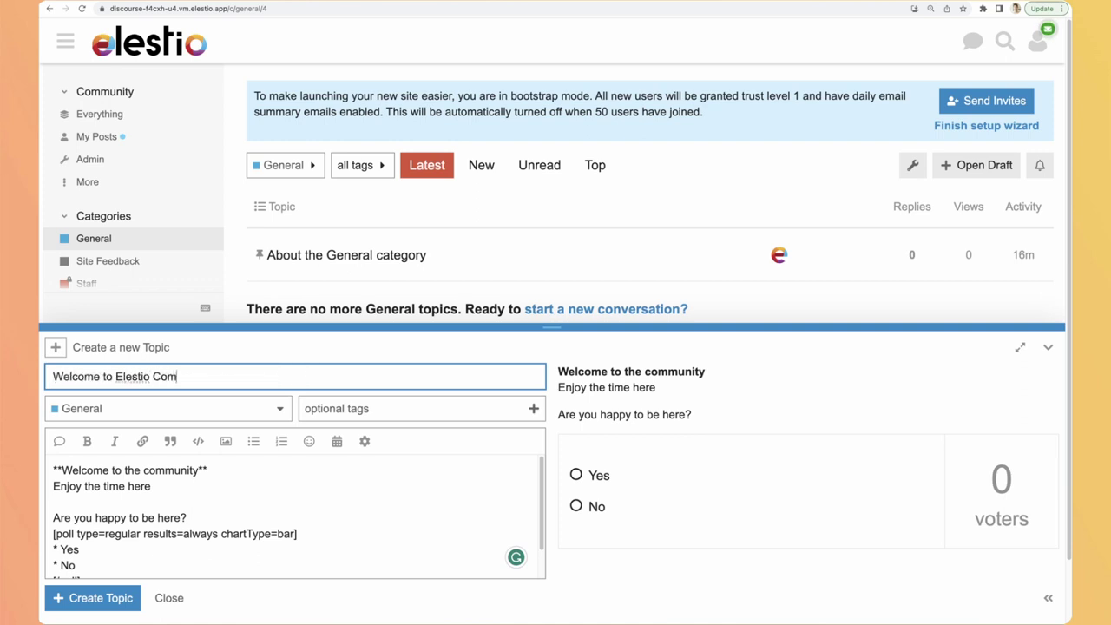
pyautogui.write('munity')
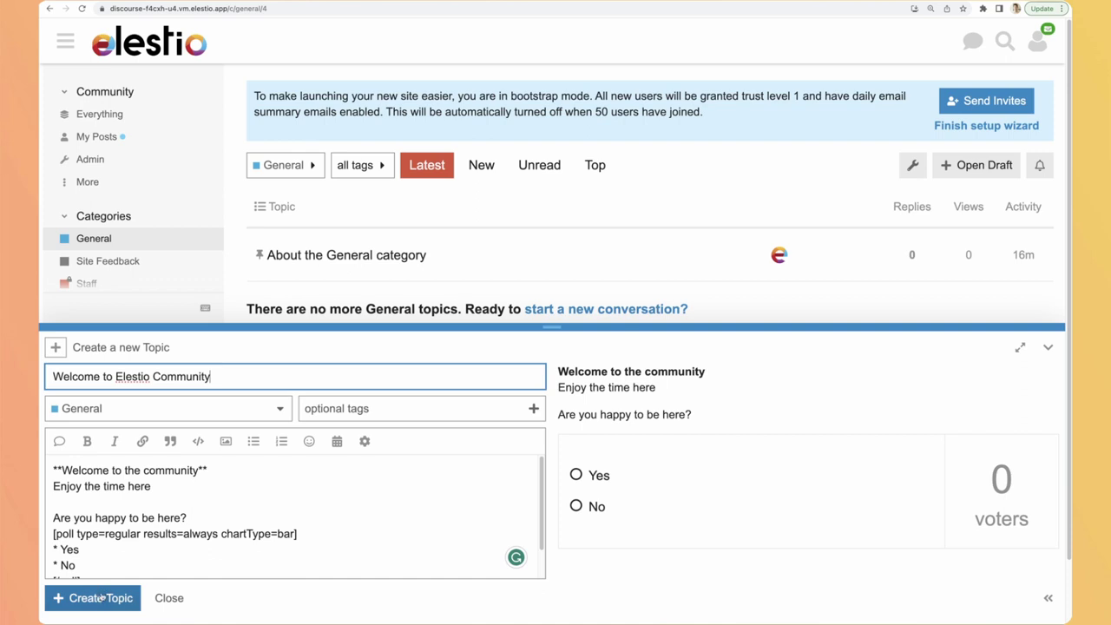
# Step: Publish the topic and return to the General category topic list
pyautogui.click(100, 599)
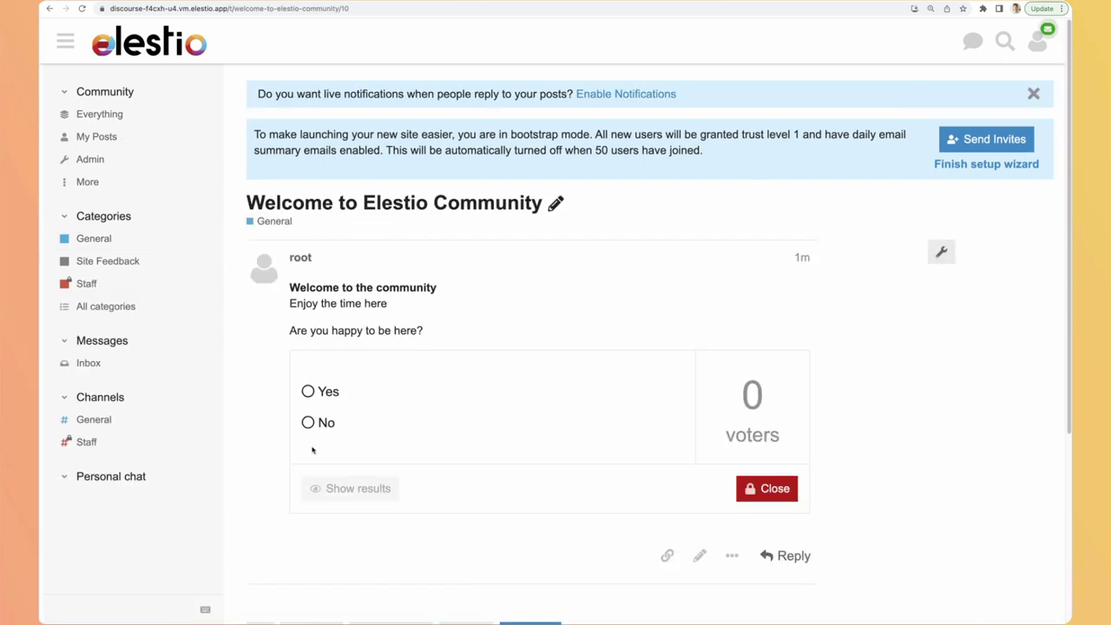
pyautogui.scroll(-1, 540, 300)
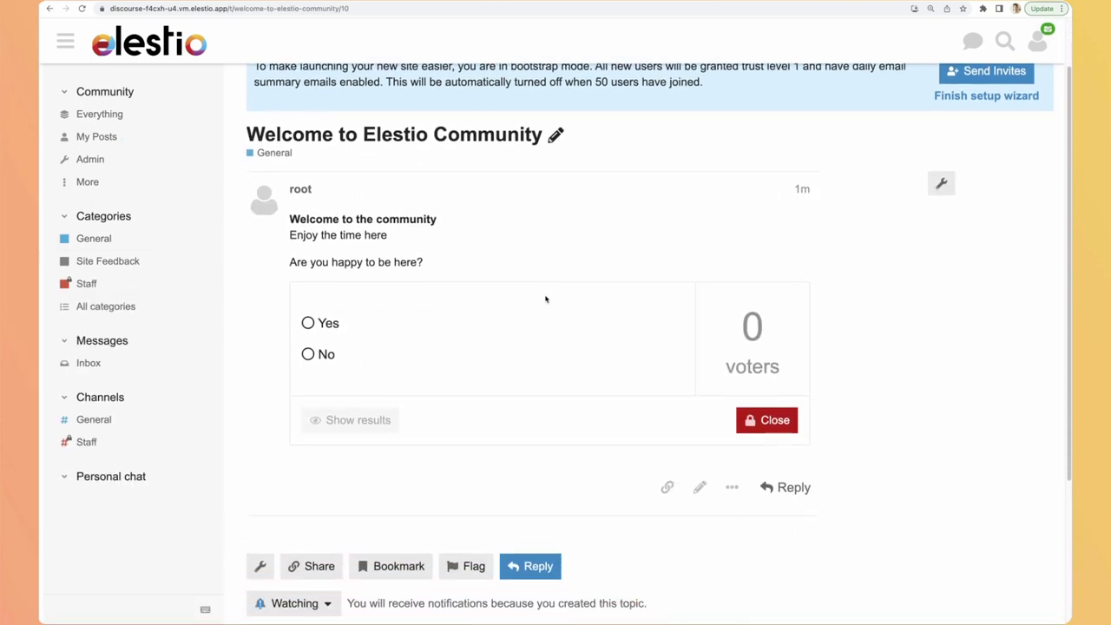
pyautogui.click(100, 240)
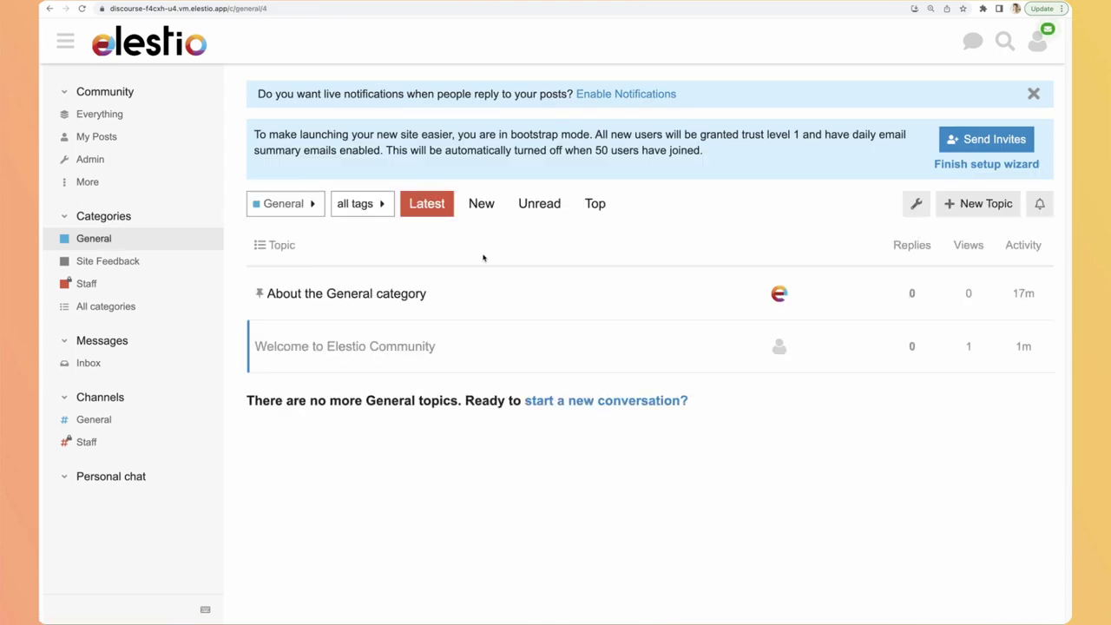
# Step: Open 'About the General category', start a message to the system user, then discard it
pyautogui.click(378, 301)
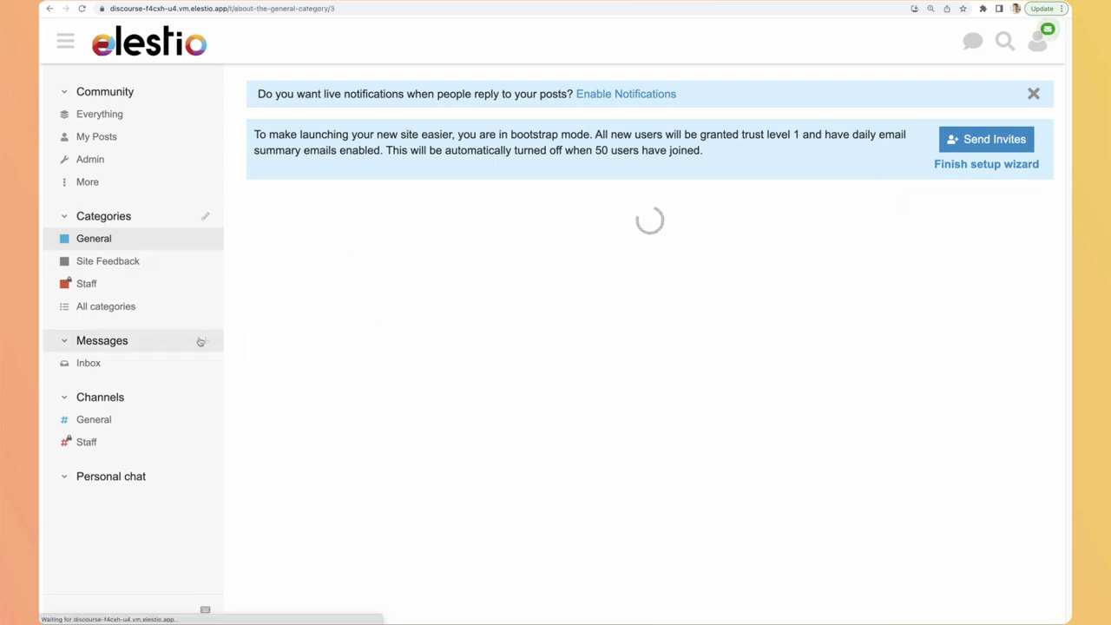
pyautogui.click(260, 272)
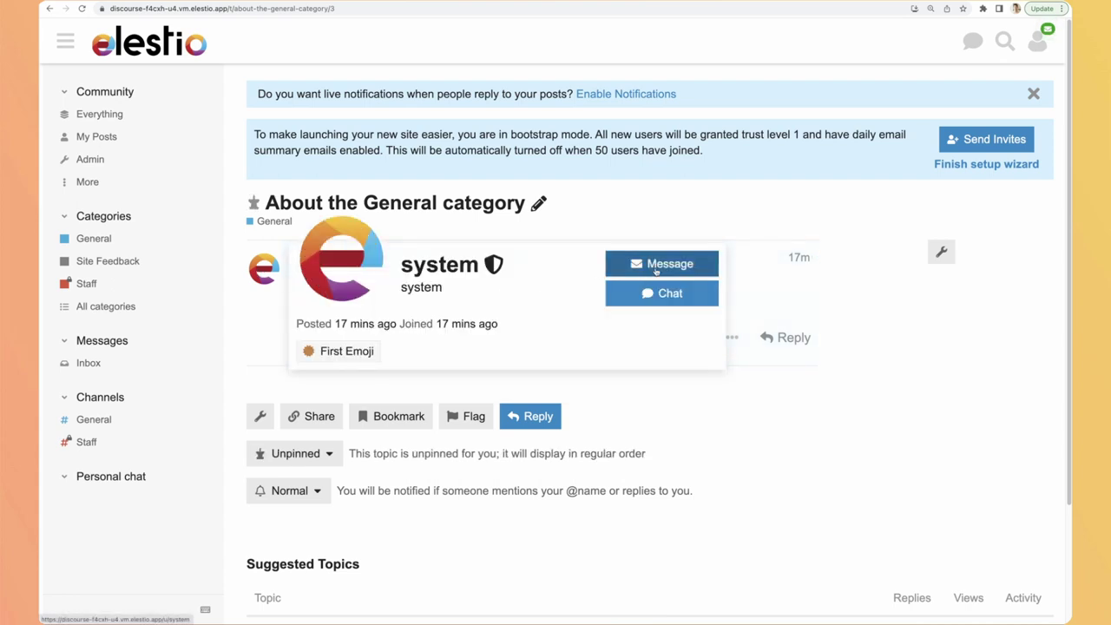
pyautogui.click(657, 270)
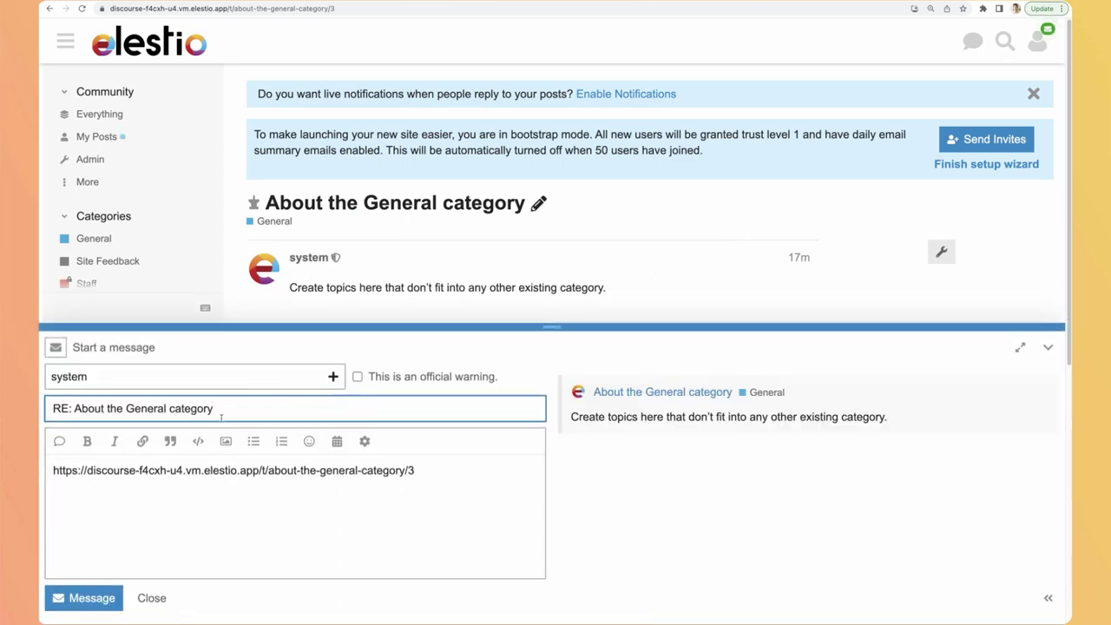
pyautogui.click(150, 597)
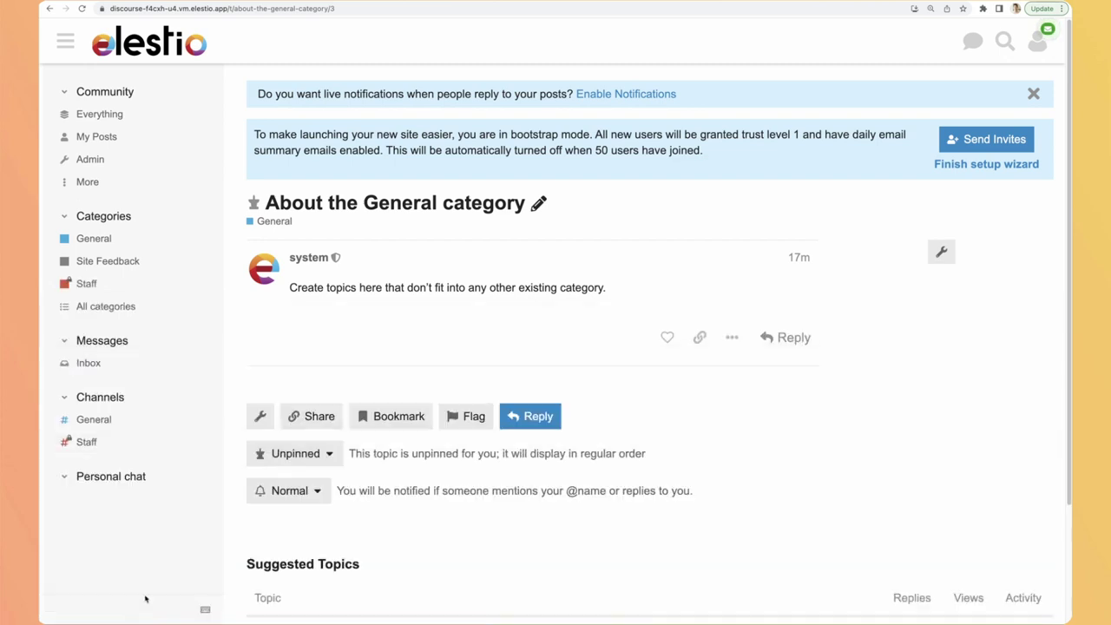
# Step: Send the chat message 'Hello' to the system user
pyautogui.click(269, 276)
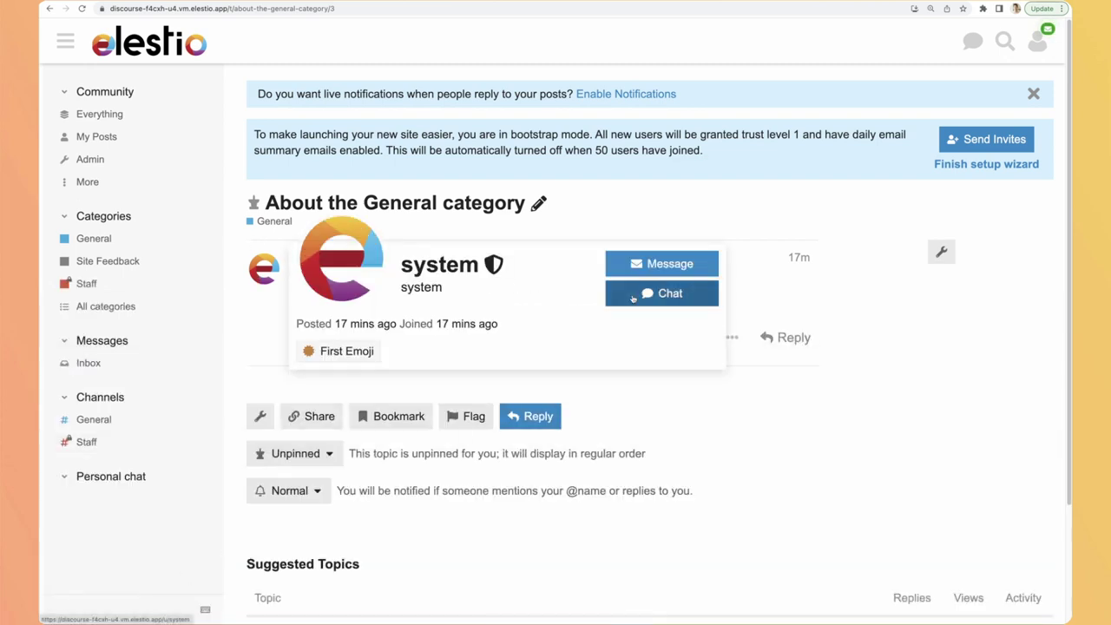
pyautogui.click(634, 295)
pyautogui.write('Hello')
pyautogui.press('Return')
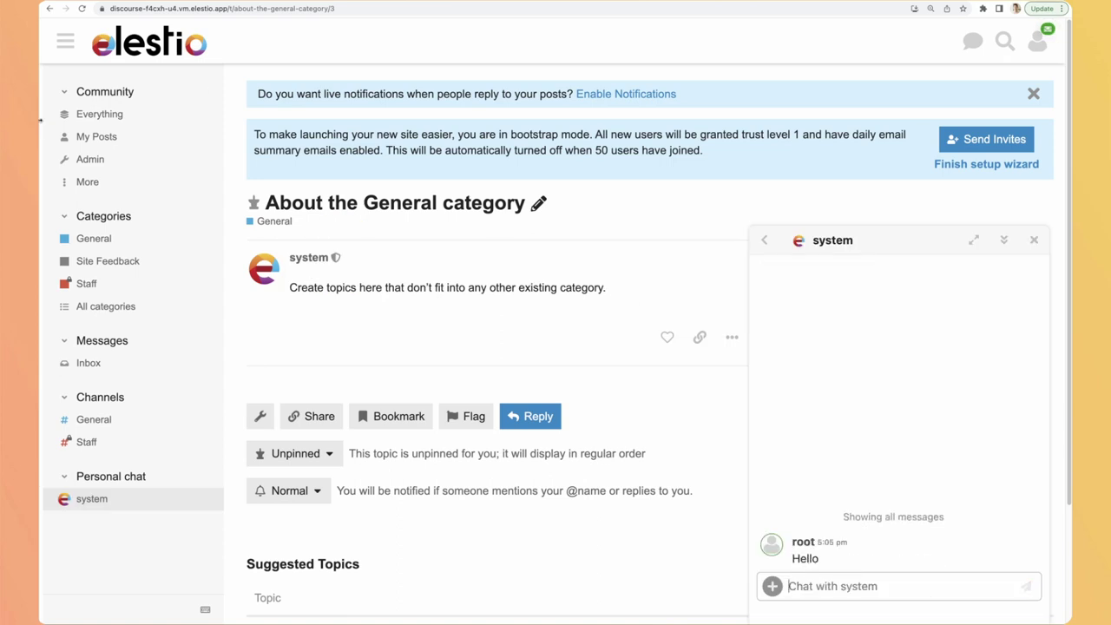
# Step: Check the messages inbox, then start a new chat conversation
pyautogui.click(88, 364)
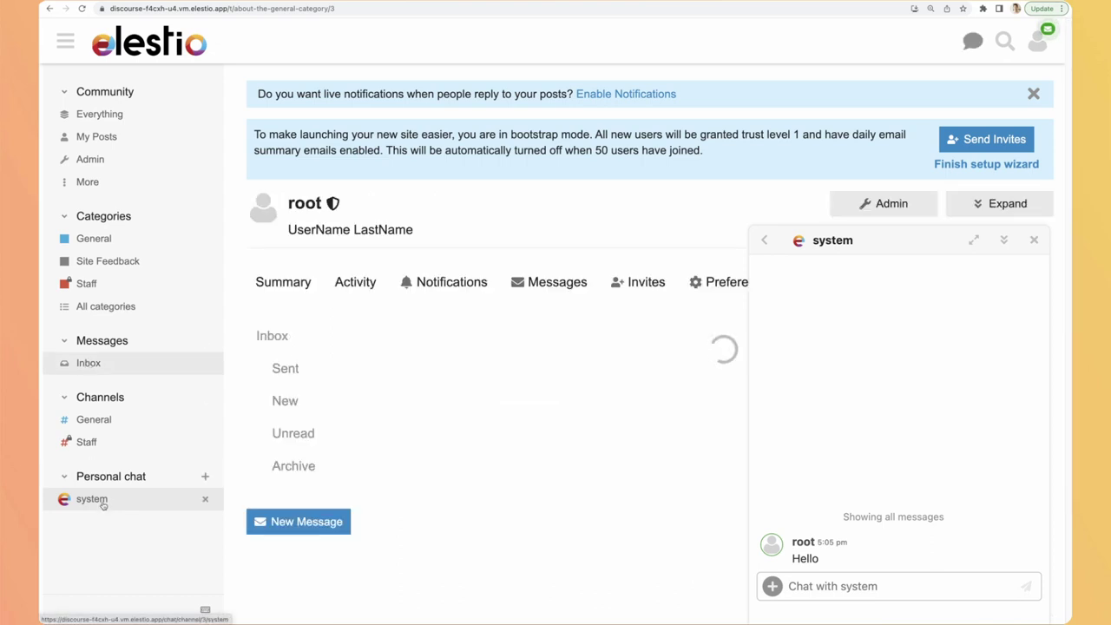
pyautogui.scroll(-1, 125, 526)
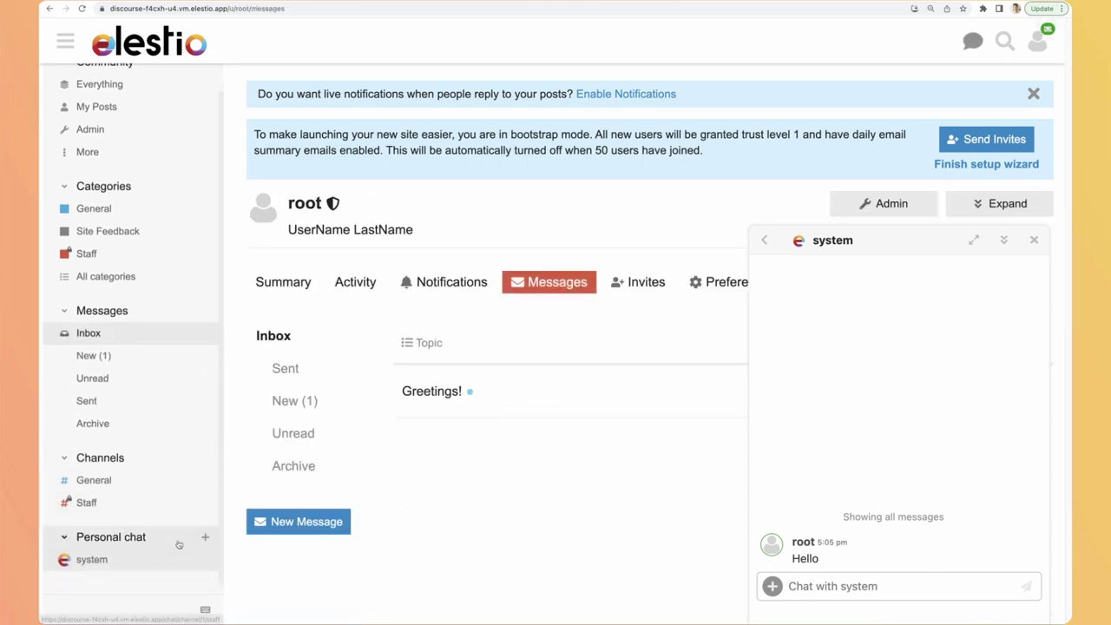
pyautogui.click(205, 537)
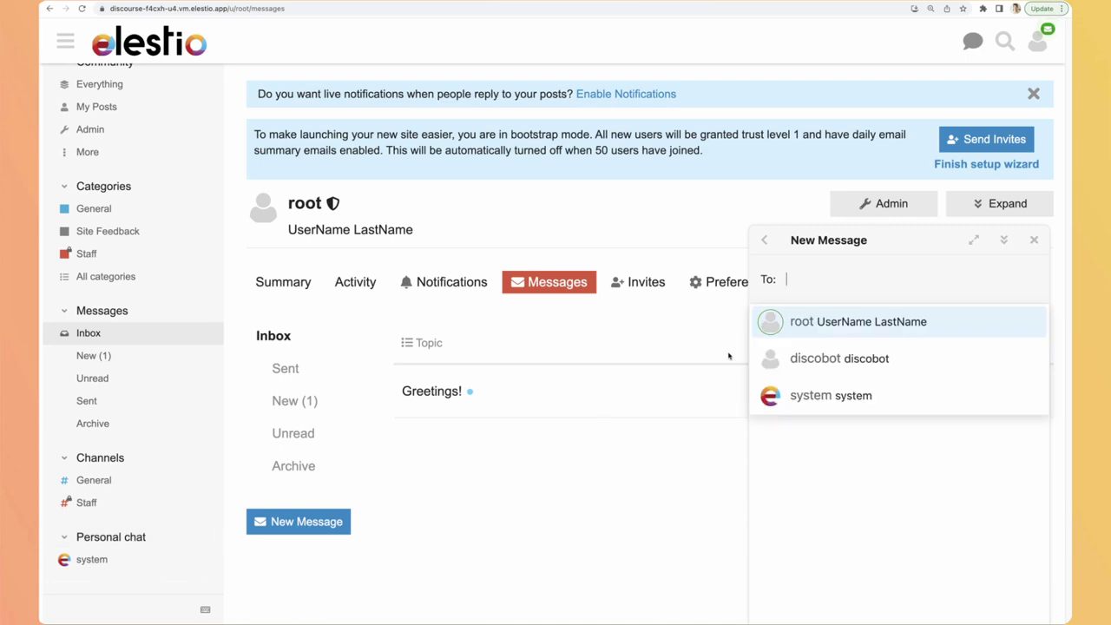